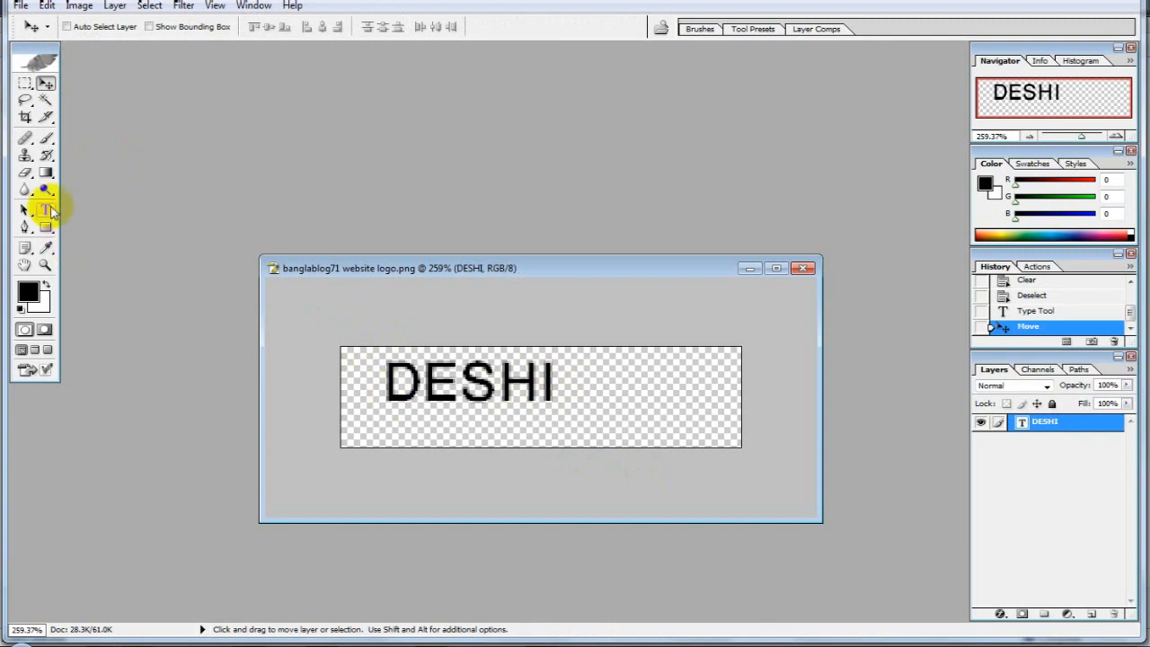
- Select the whole DESHI text and browse through the fonts to set it to Showcard Gothic
click(476, 382)
double_click(476, 382)
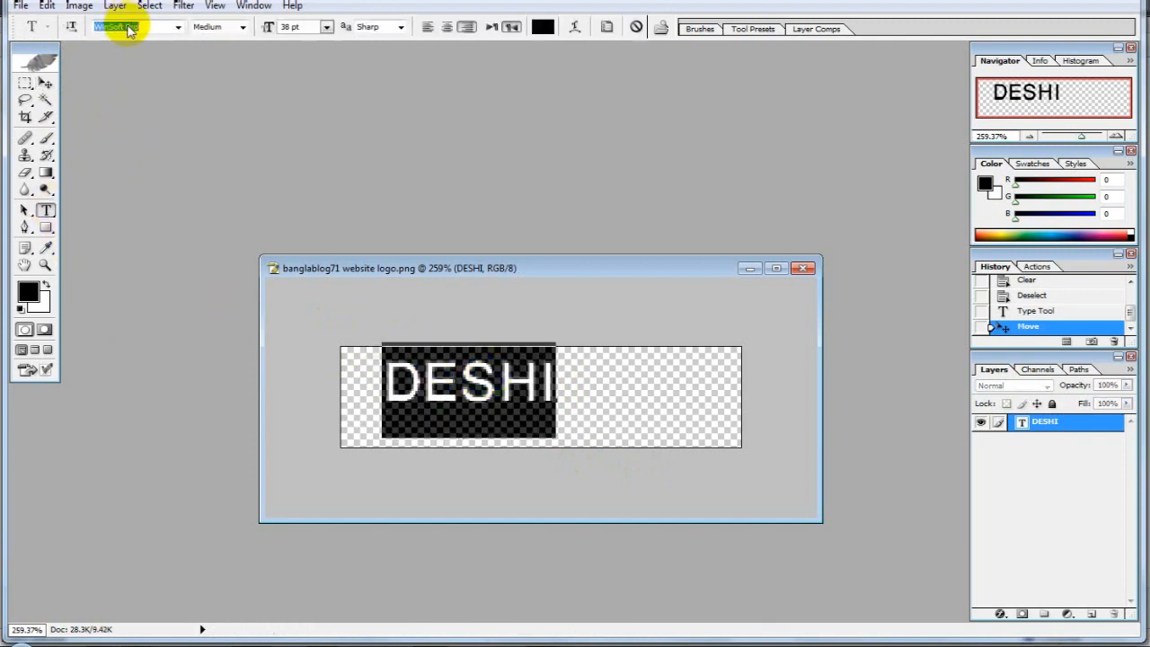
key(Down)
key(Down)
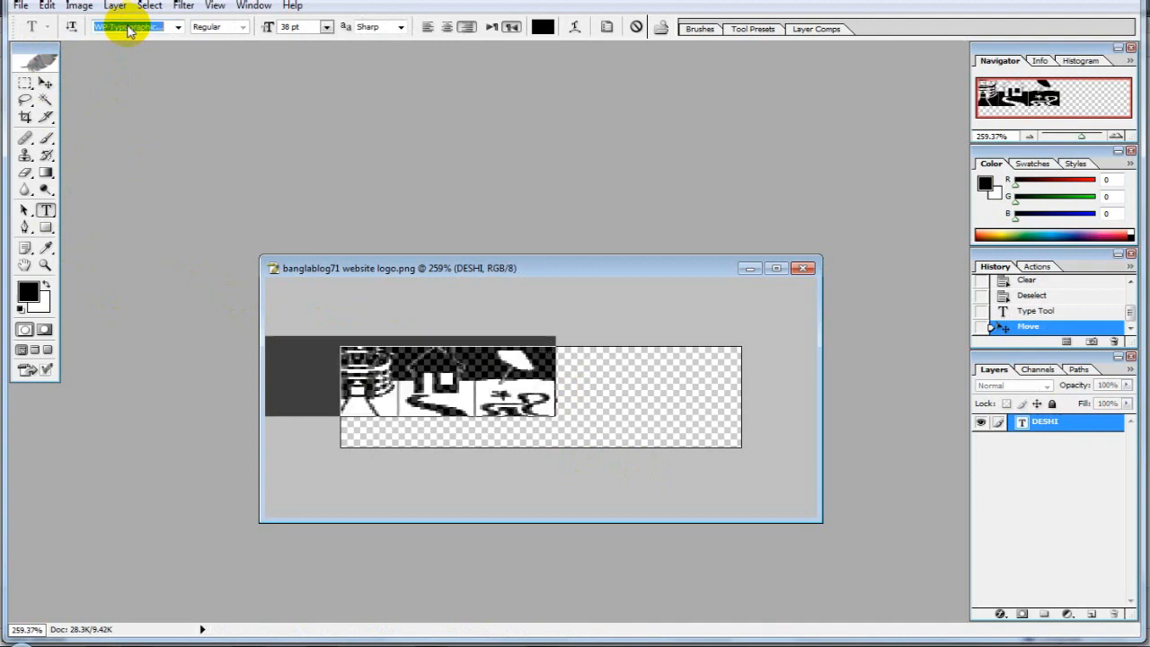
key(Down)
key(Down)
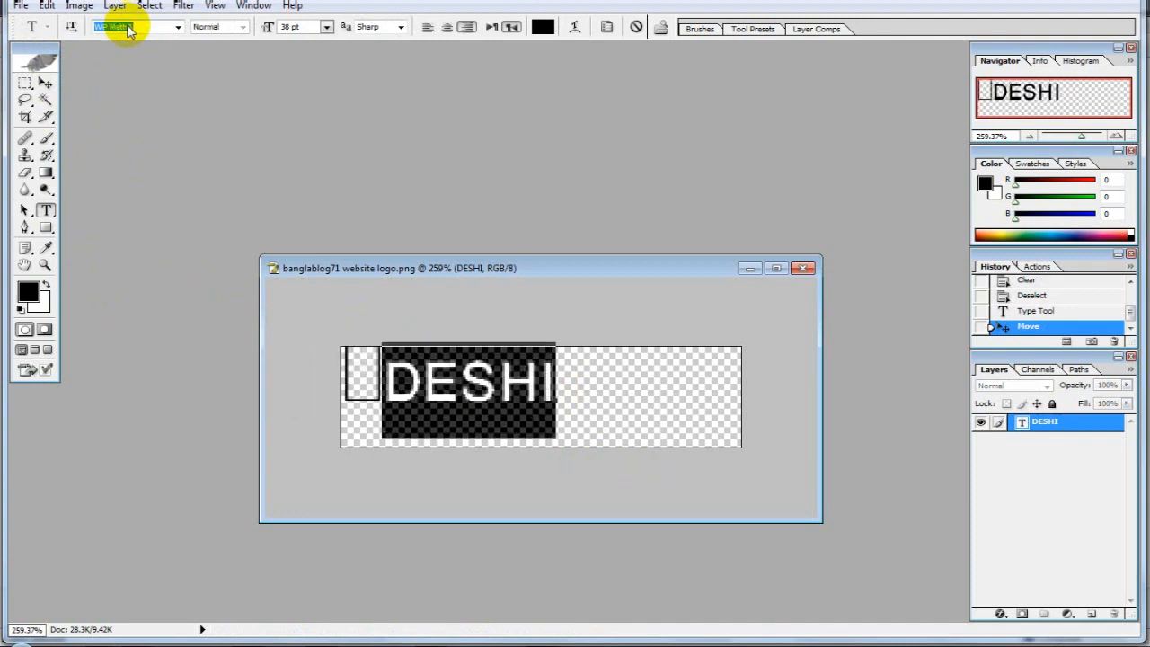
key(Down)
key(Down)
key(Down)
key(Down)
key(Down)
key(Down)
key(Down)
key(Down)
key(Down)
key(Down)
key(Down)
key(Down)
key(Down)
key(Down)
key(Down)
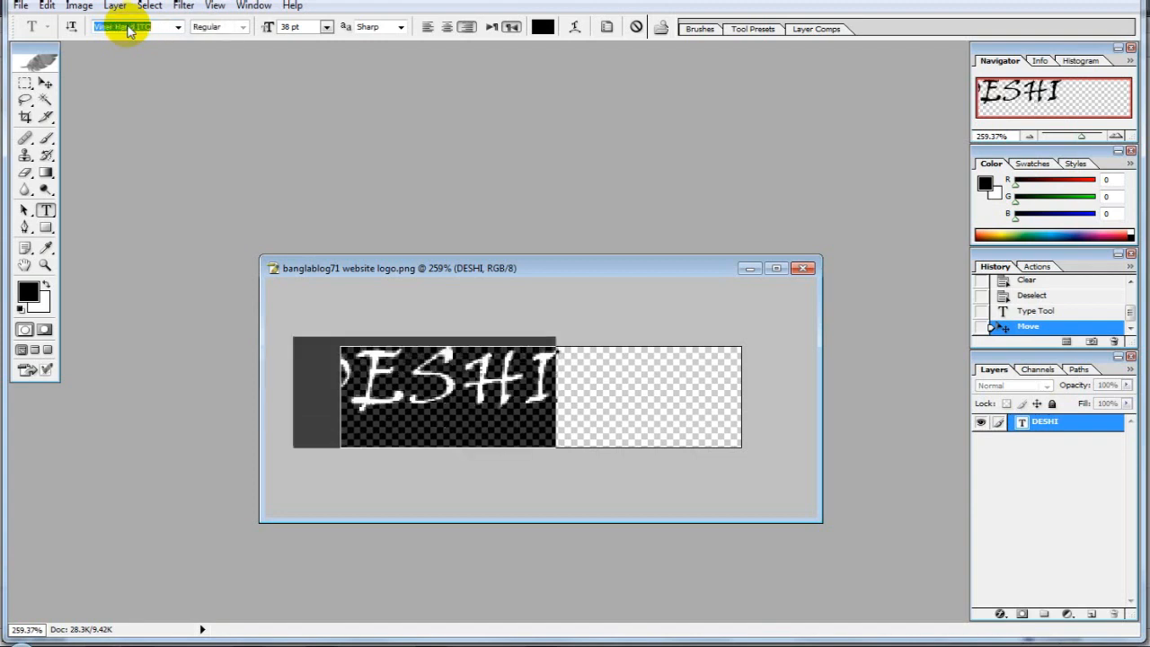
key(Down)
key(Down)
key(Down)
key(Down)
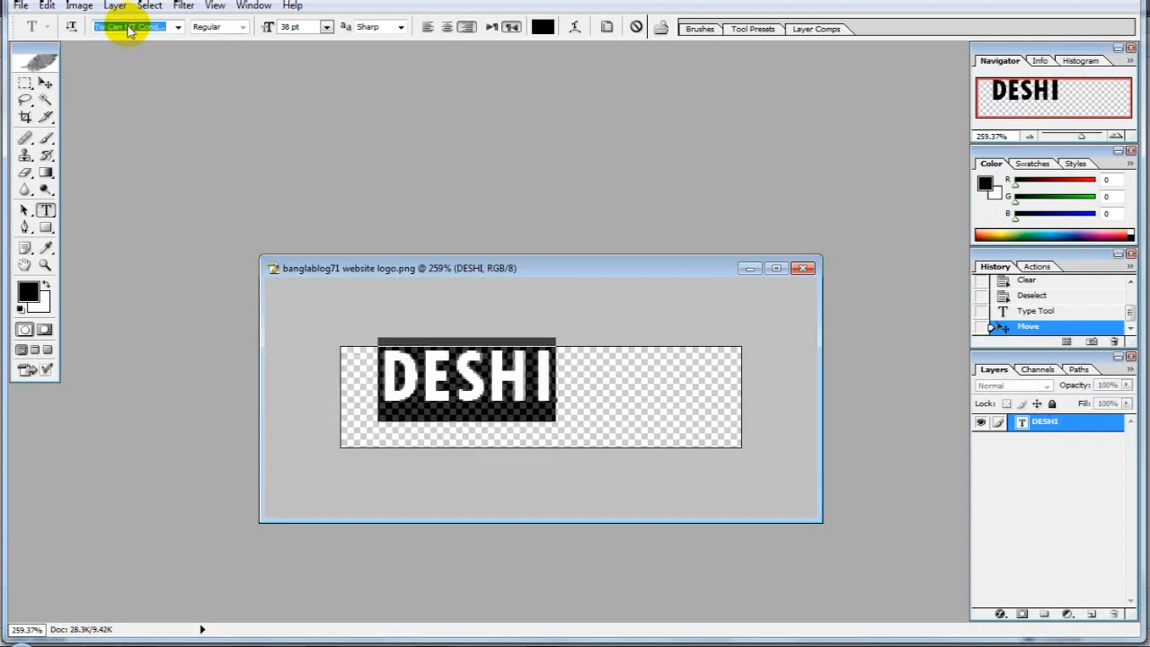
key(Down)
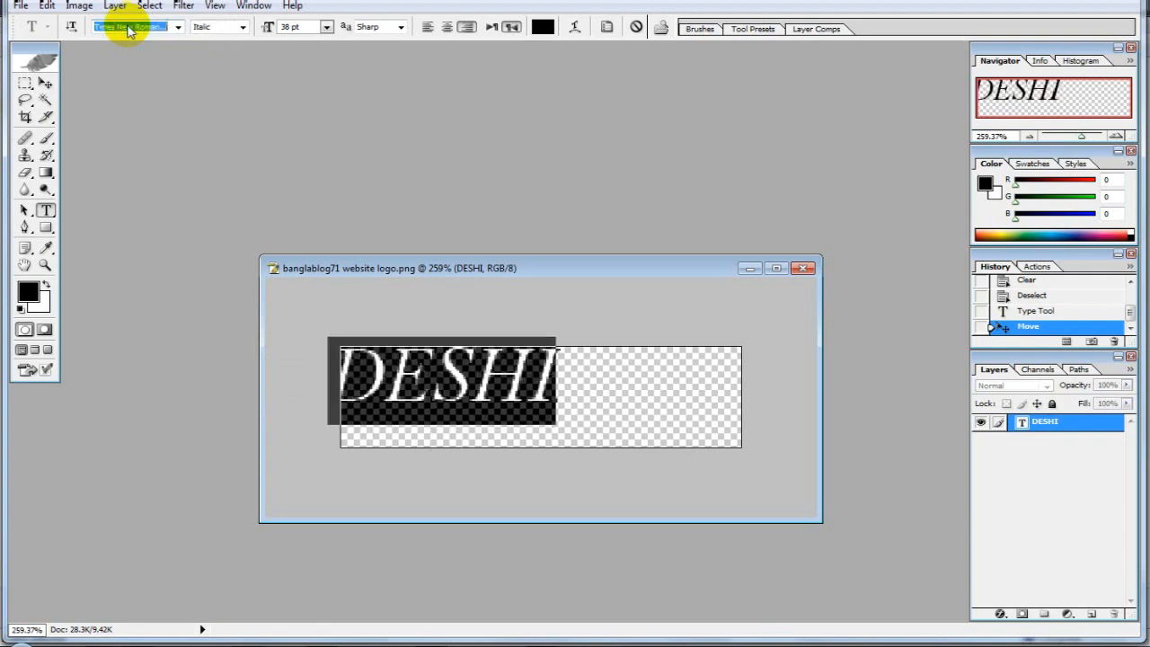
key(Down)
key(Down)
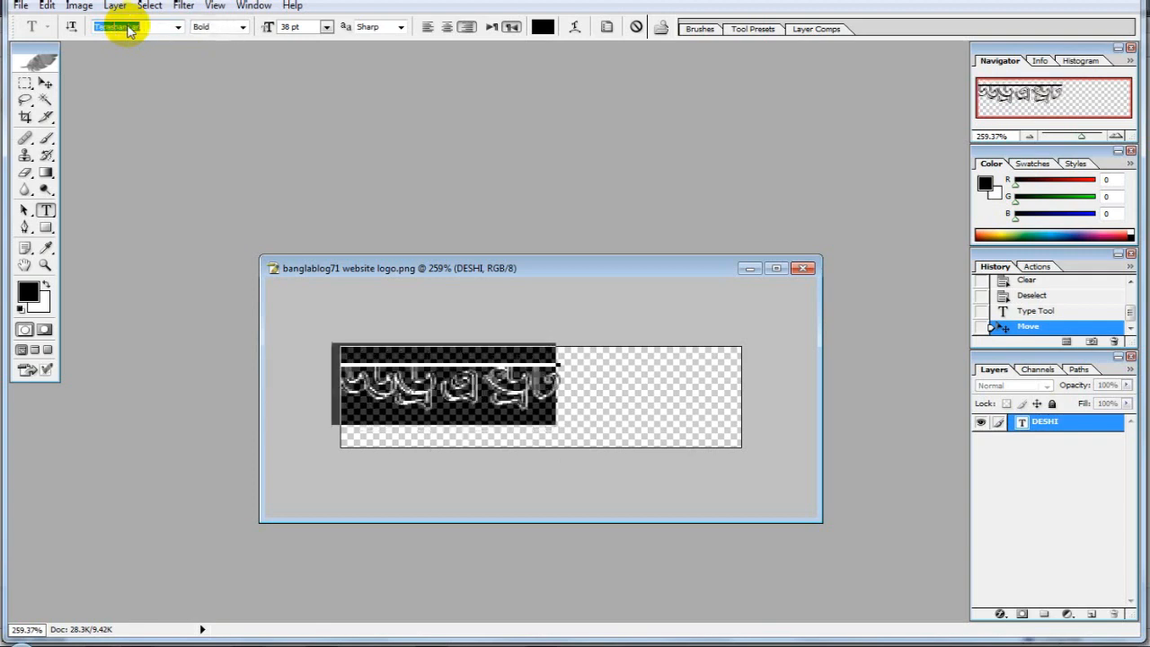
key(Down)
key(Down)
key(Down)
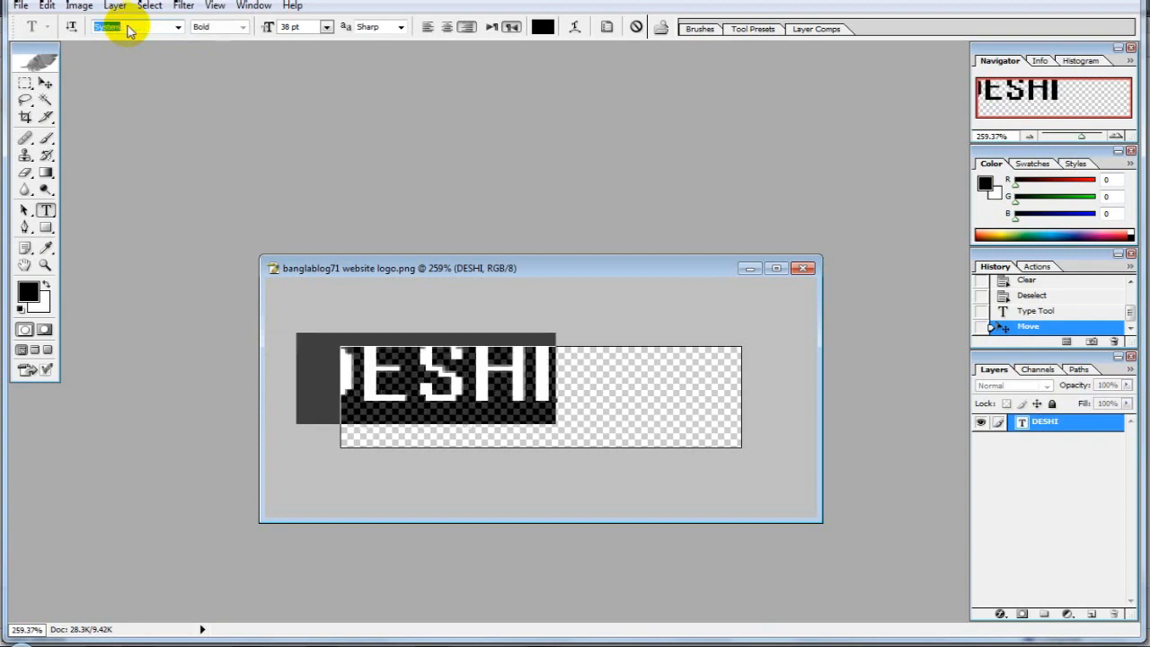
key(Down)
key(Down)
key(Down)
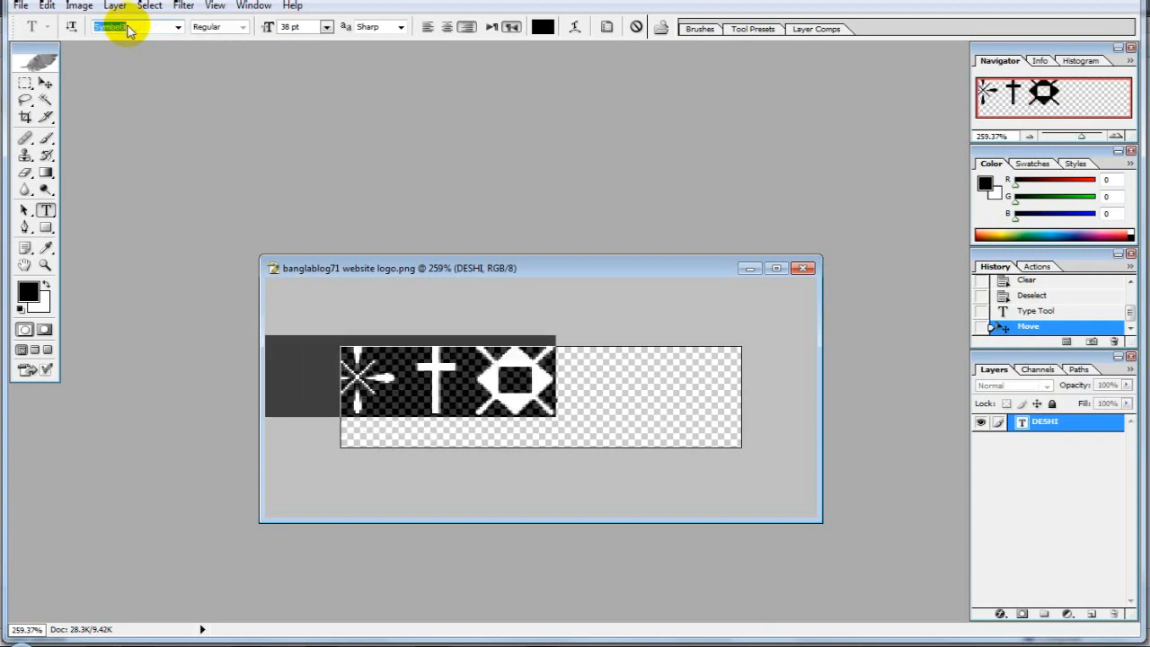
key(Down)
key(Down)
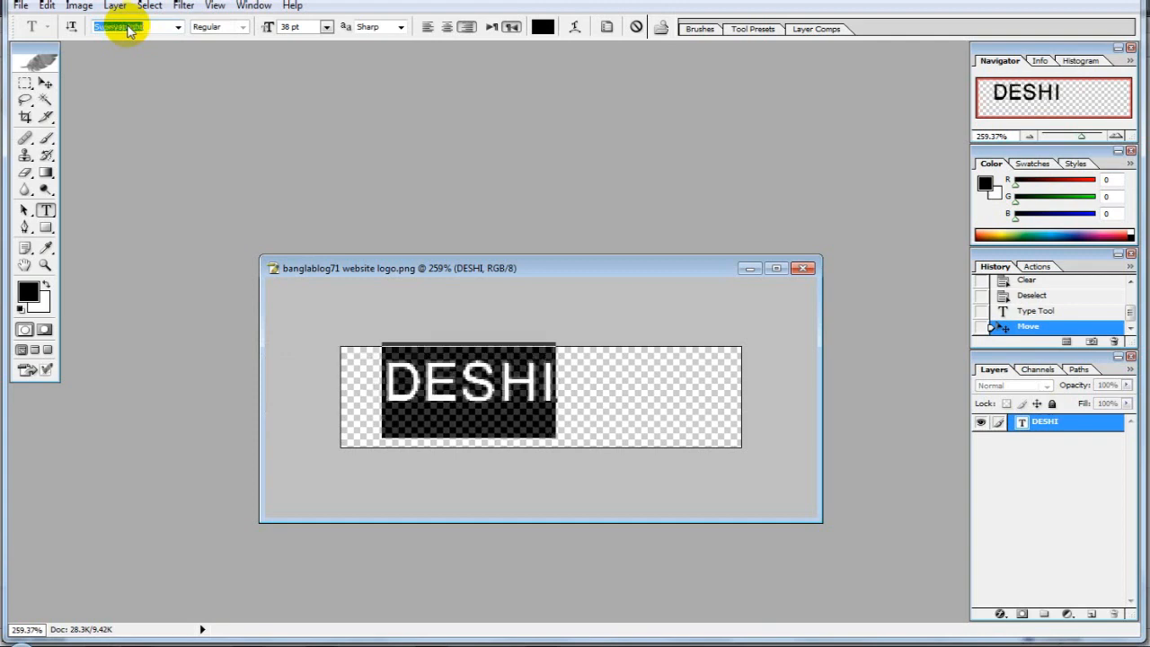
key(Down)
key(Down)
key(Down)
key(Down)
key(Down)
key(Down)
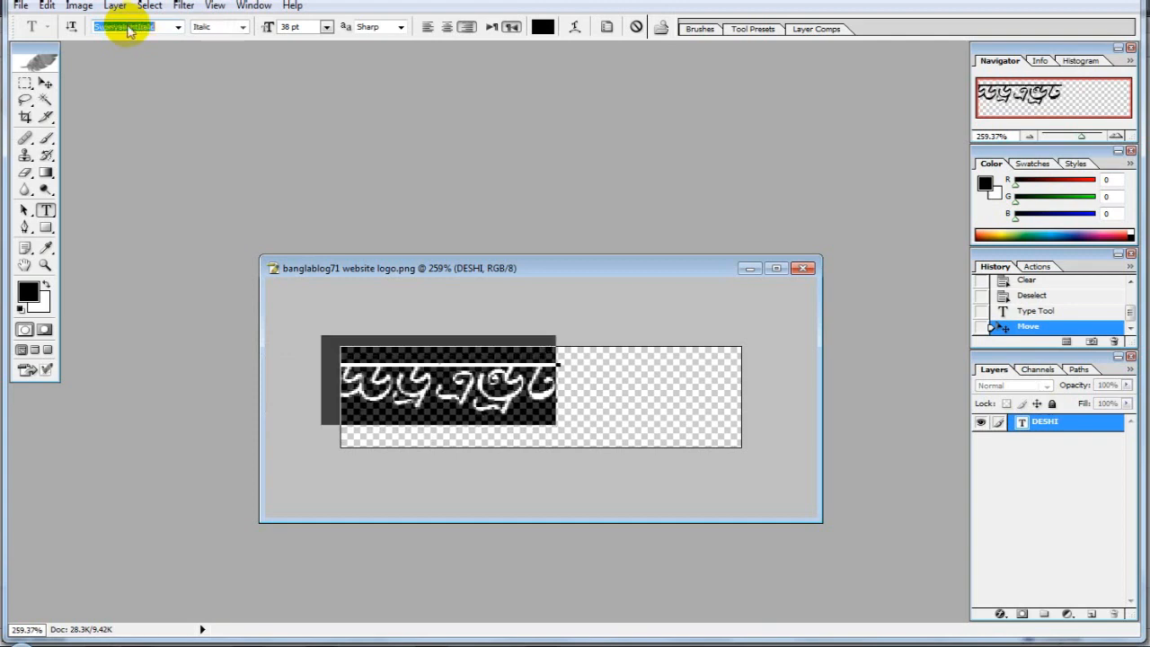
key(Down)
key(Down)
key(Down)
key(Down)
key(Down)
key(Down)
key(Down)
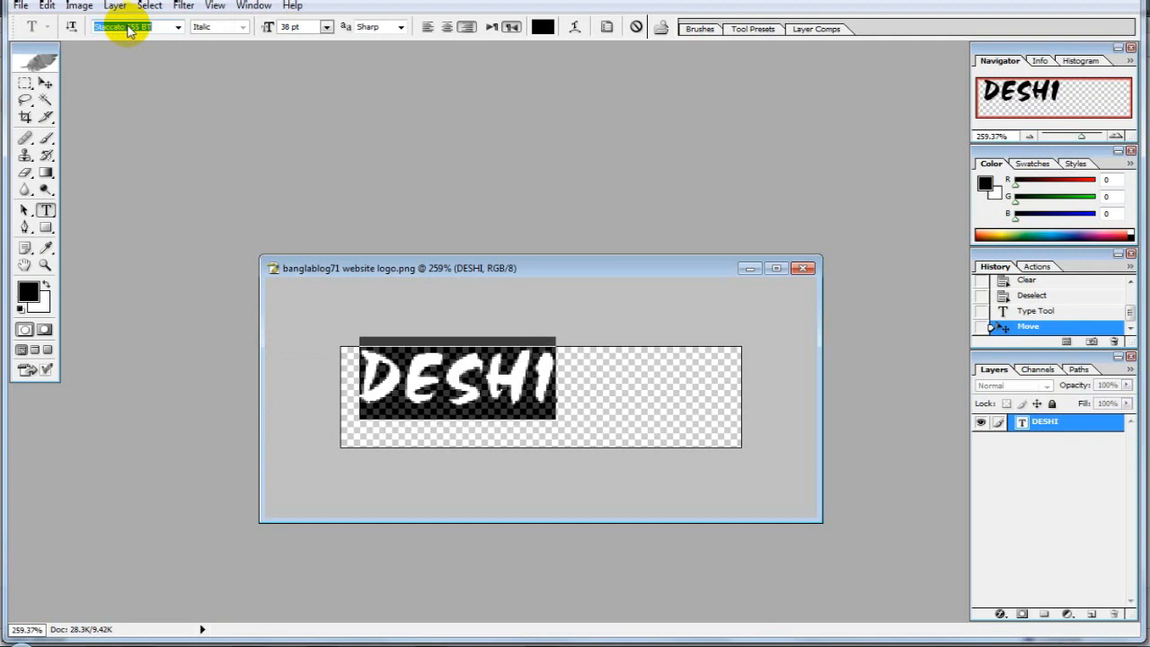
key(Down)
key(Down)
key(Down)
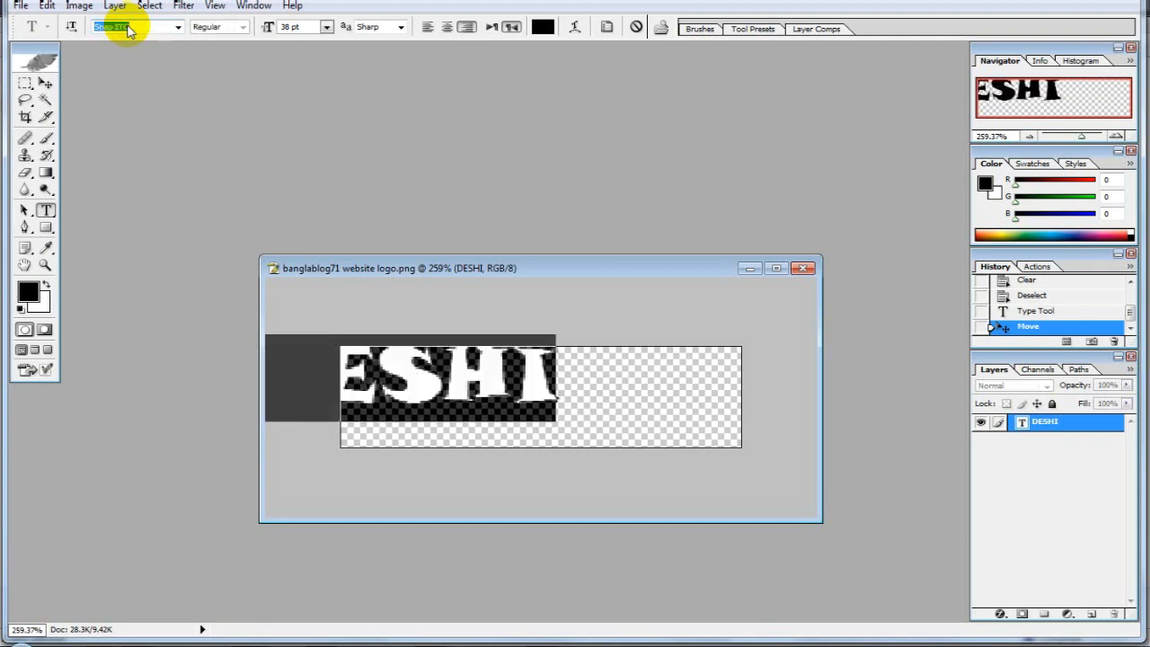
key(Down)
key(Down)
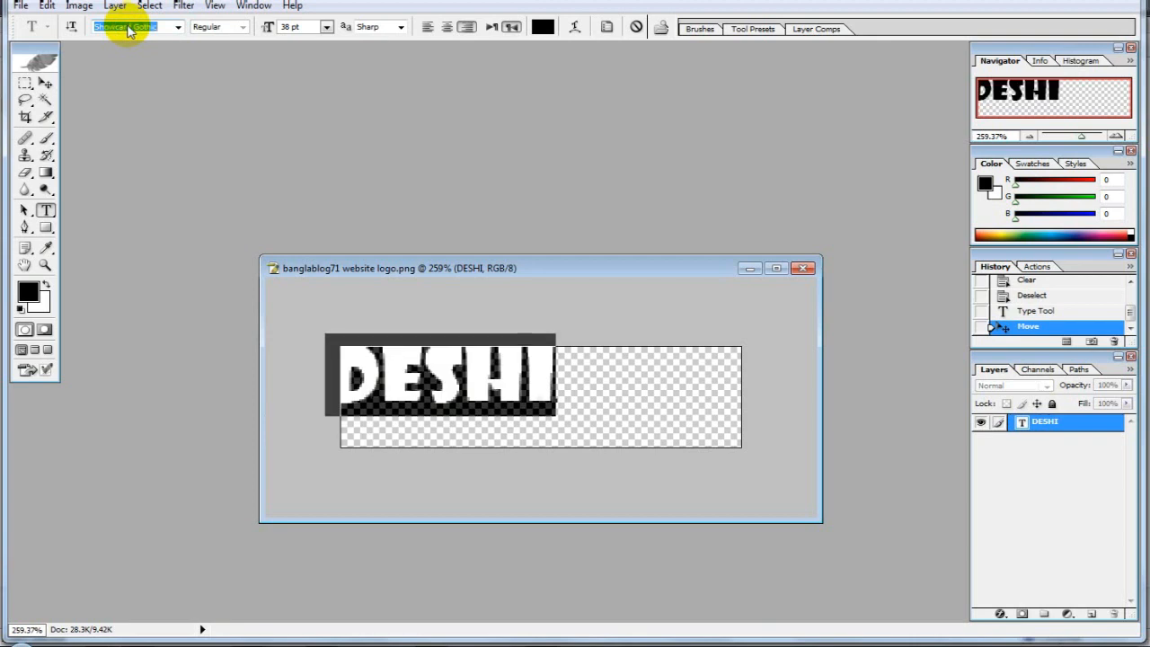
- Set the color of the selected DESHI text to blue 0B1DC9
click(541, 27)
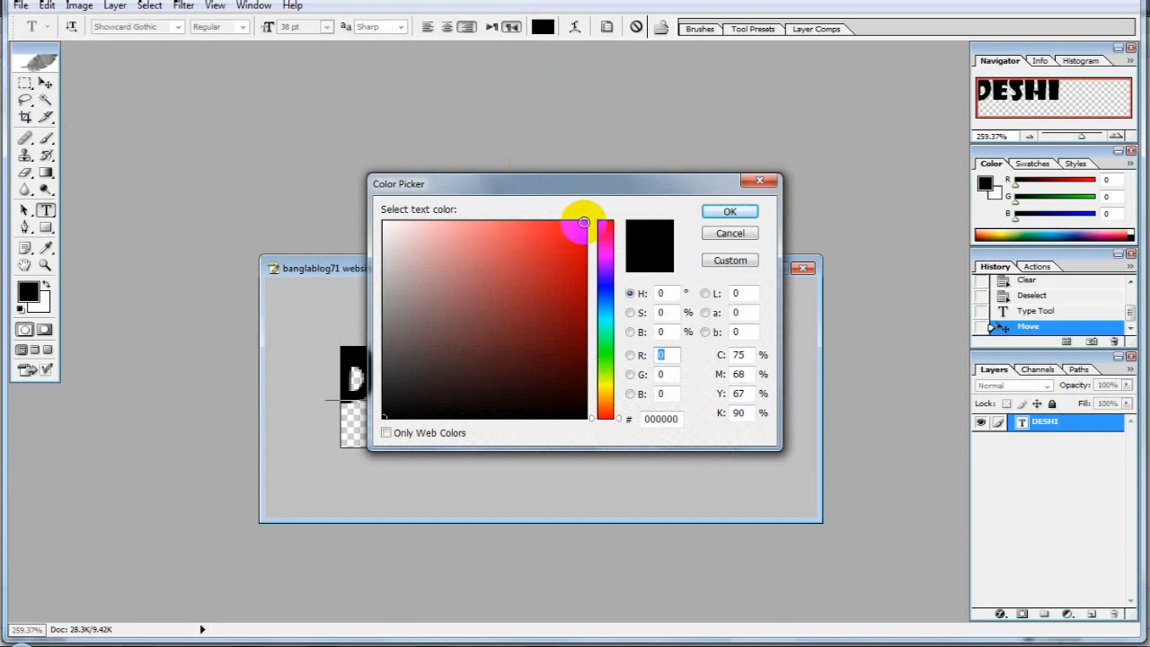
click(605, 281)
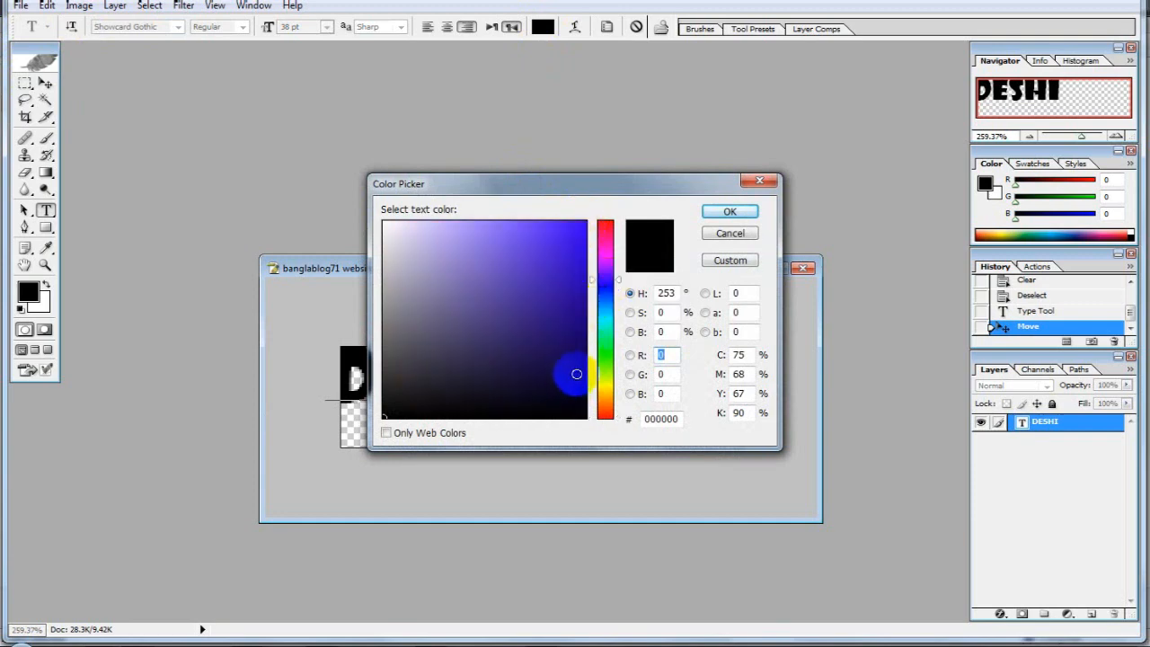
click(582, 223)
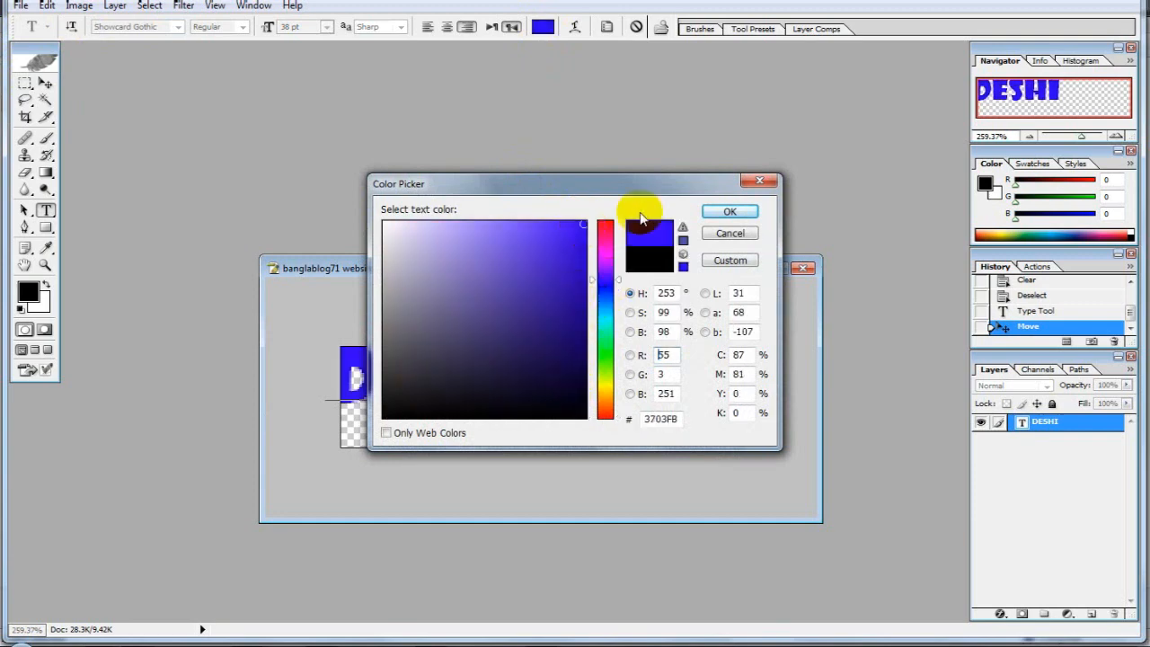
click(555, 310)
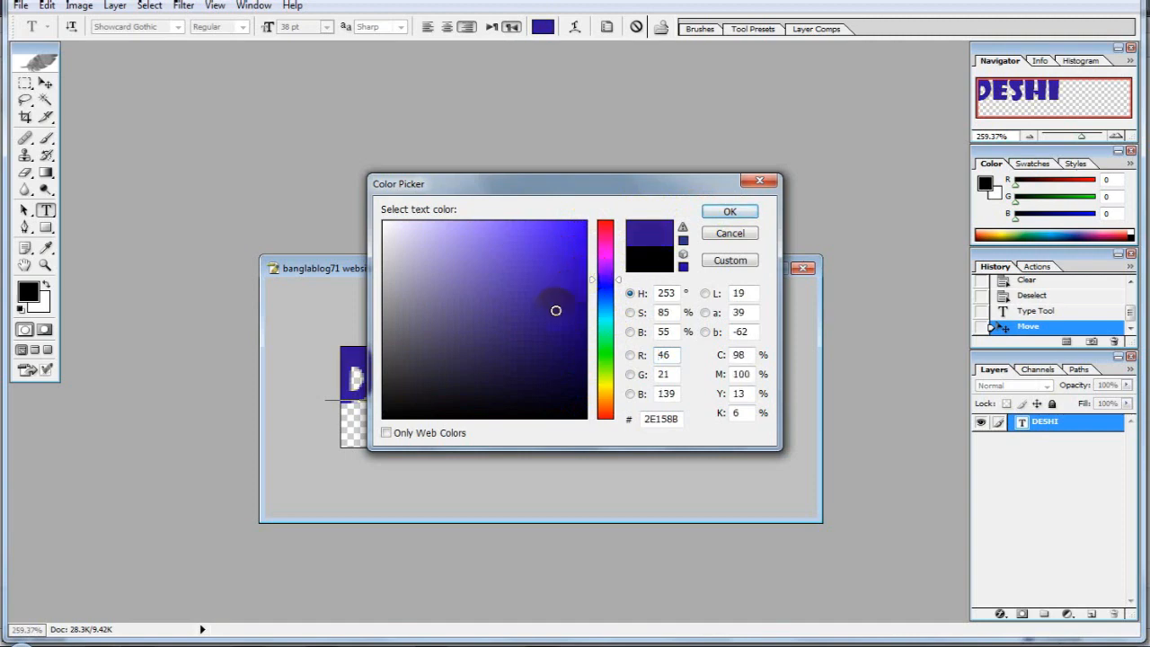
click(604, 345)
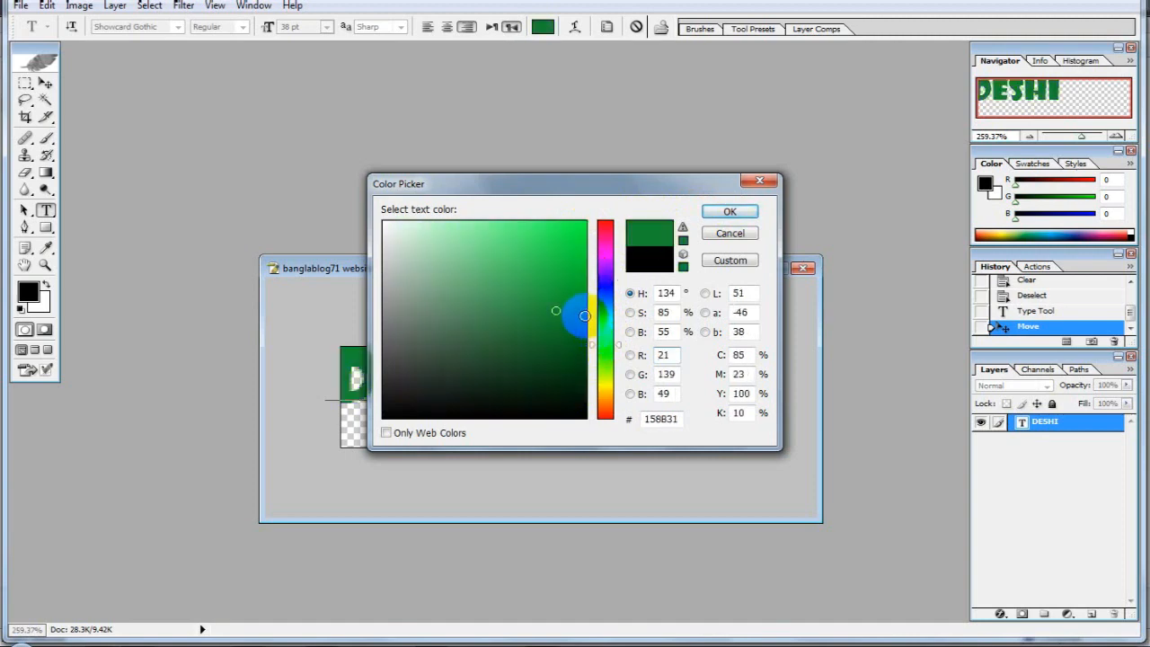
click(575, 262)
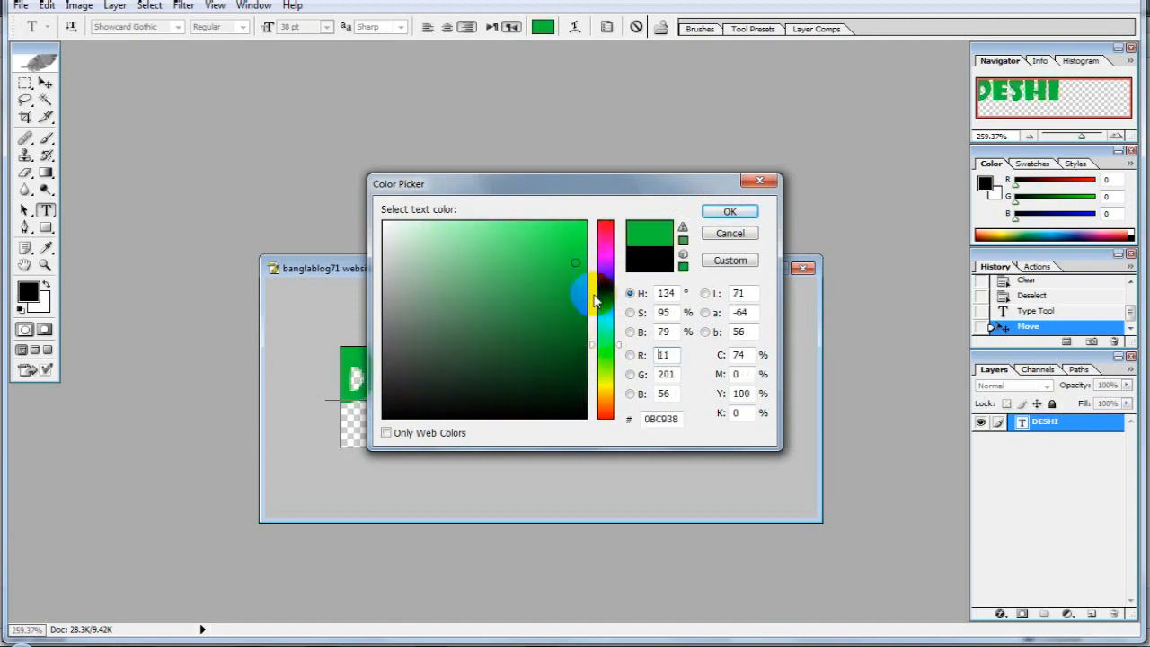
click(602, 290)
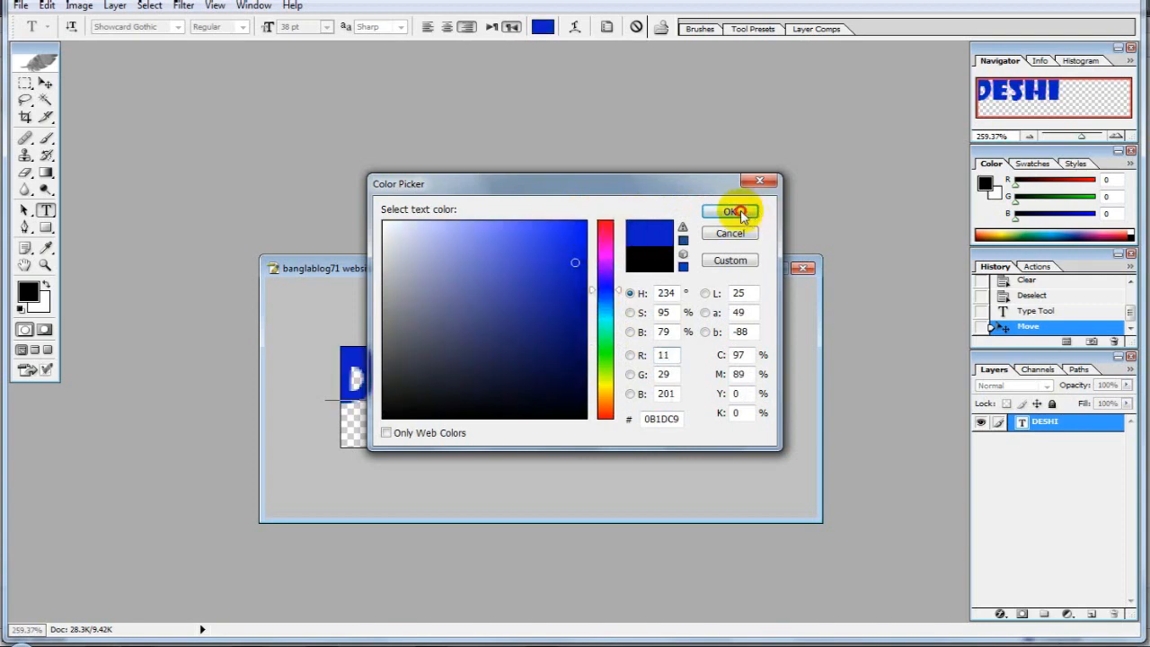
click(734, 211)
- Move the DESHI text fully inside the canvas's left edge and scale it to about 97.2% width and 111.2% height
click(46, 82)
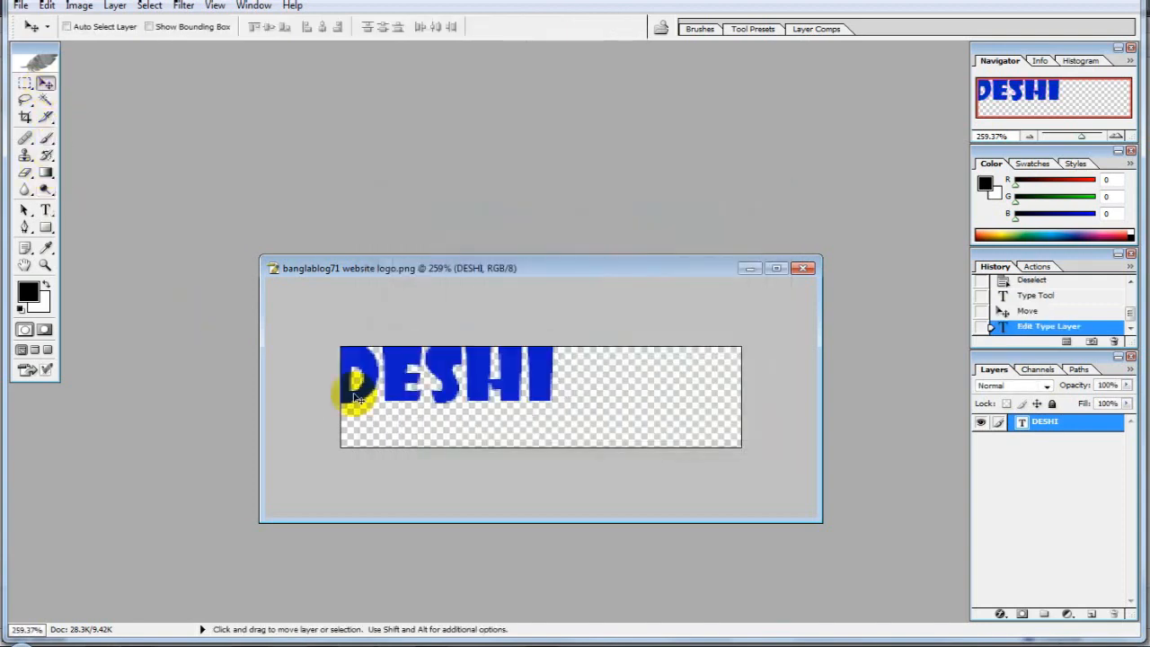
drag(440, 376, 467, 375)
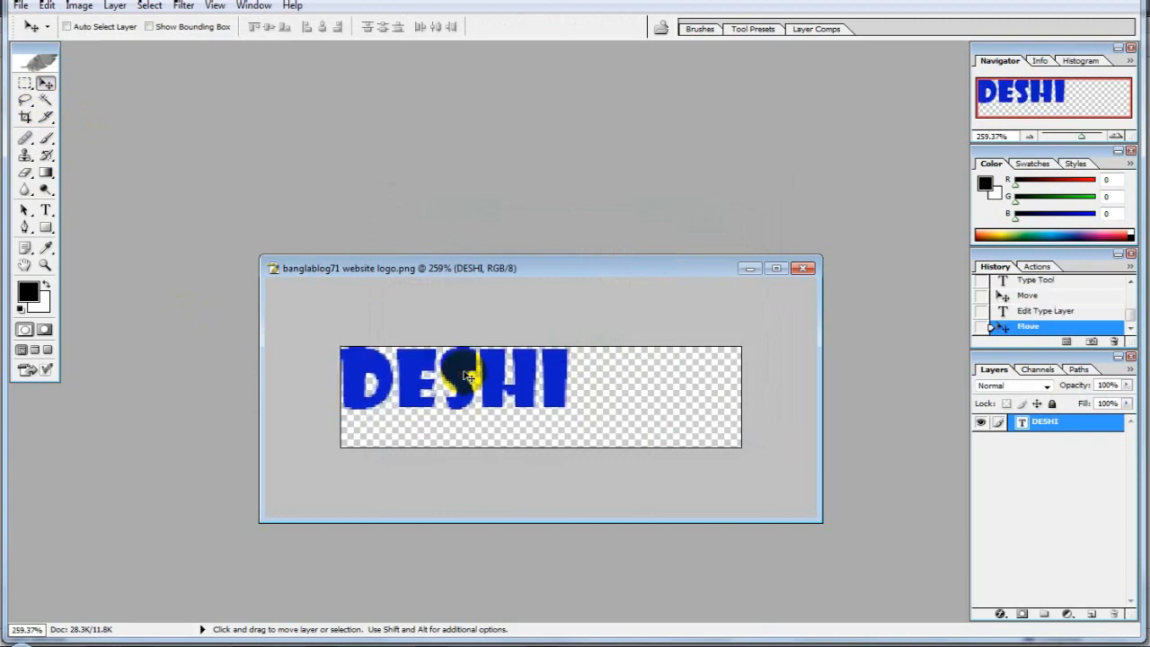
key(ctrl+t)
mouse_move(568, 408)
mouse_down()
mouse_move(584, 453)
mouse_move(611, 434)
mouse_move(591, 408)
mouse_move(536, 411)
mouse_move(560, 413)
mouse_up()
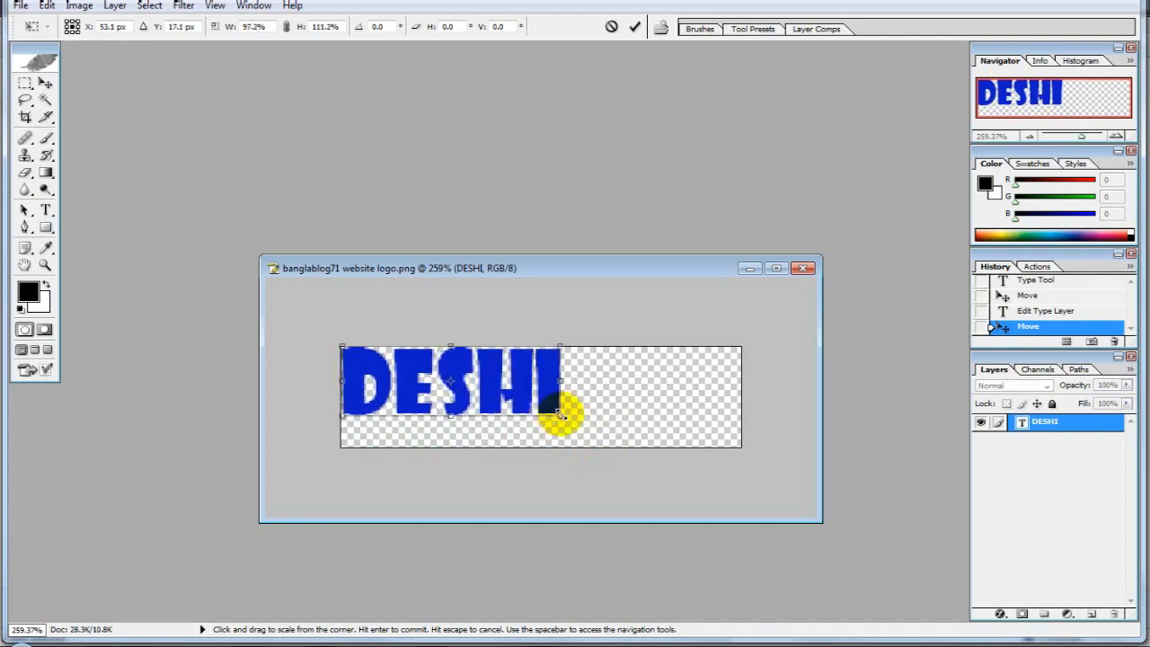
key(Return)
- Recolor only the letter E of the DESHI text to red FB0432
click(47, 210)
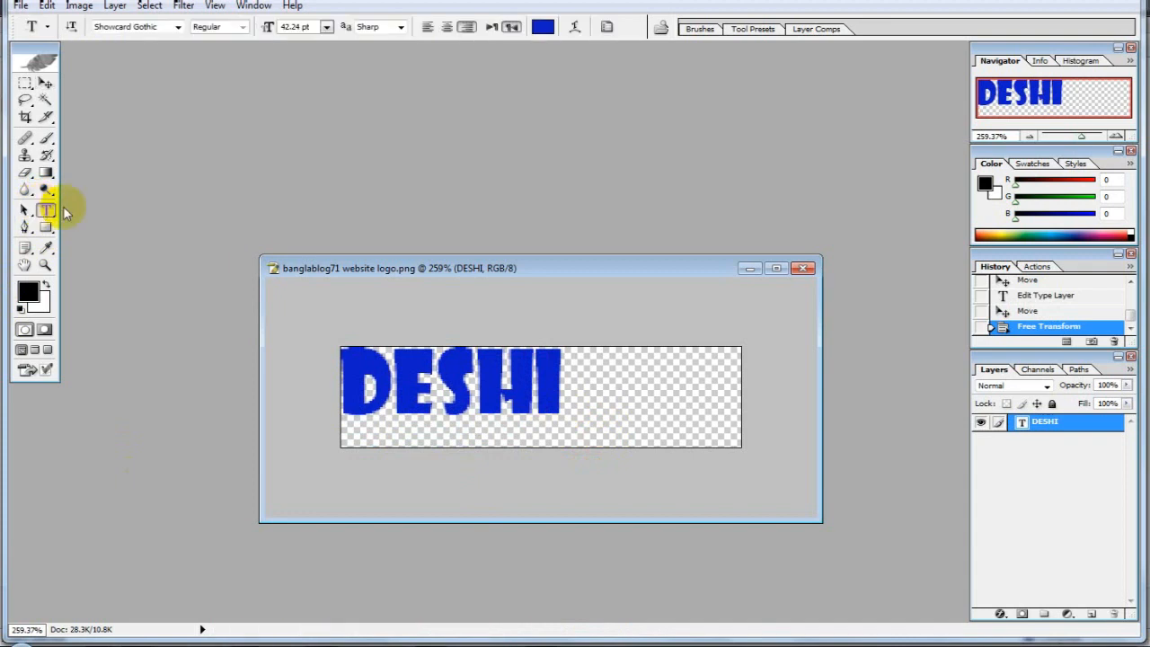
drag(392, 372, 435, 375)
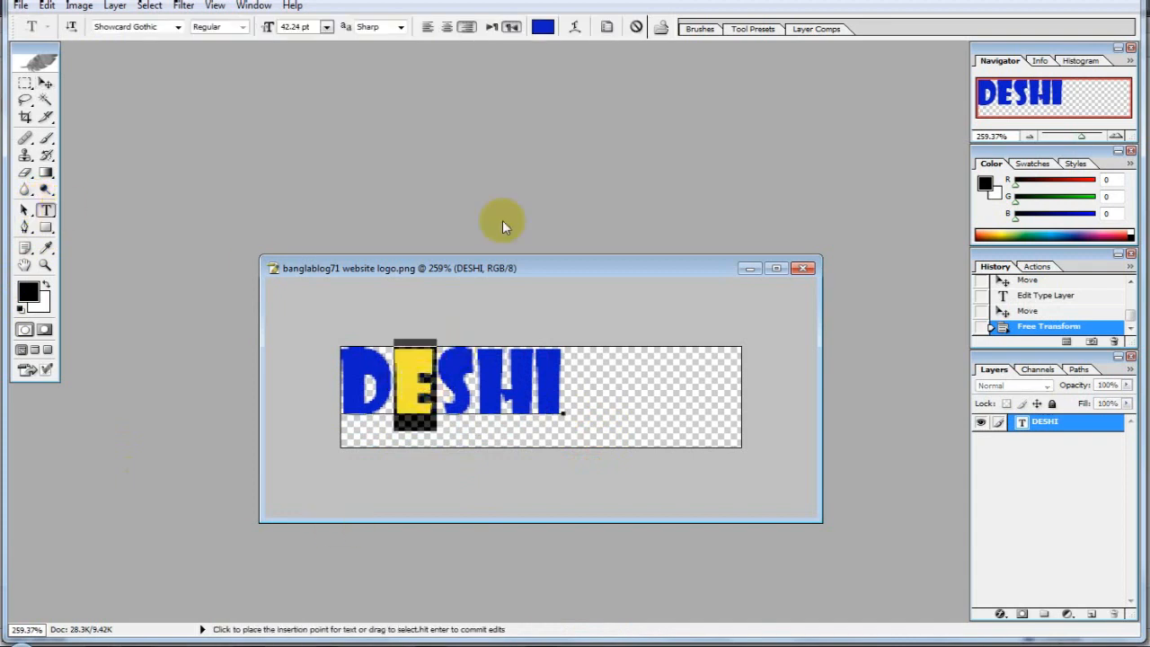
click(541, 26)
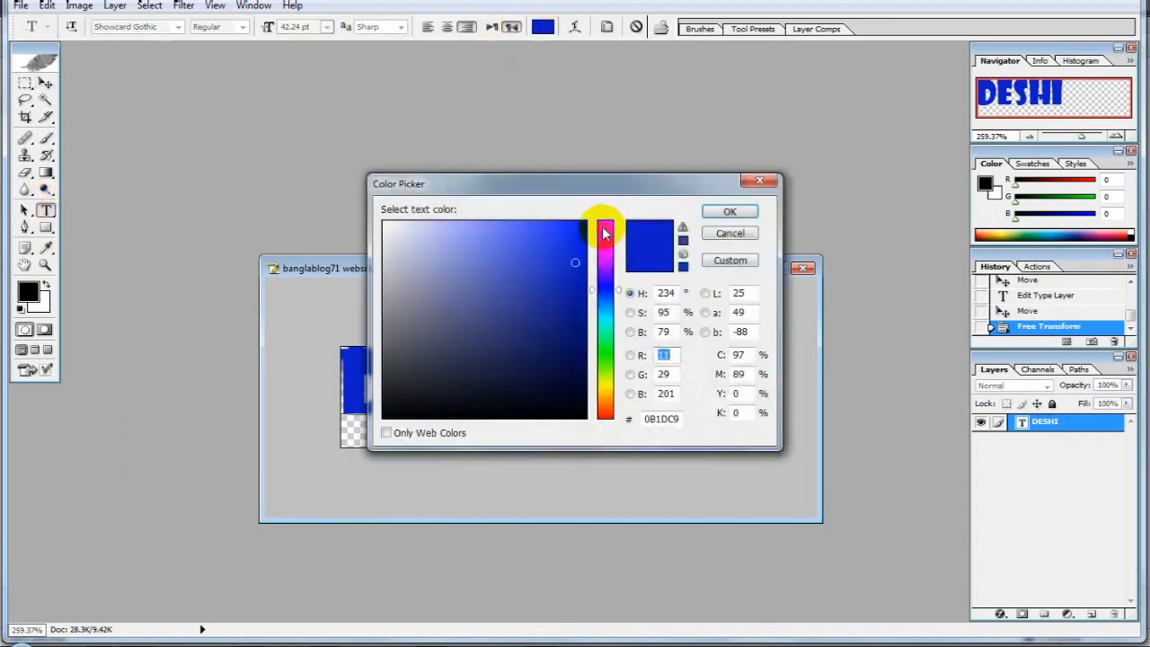
click(604, 230)
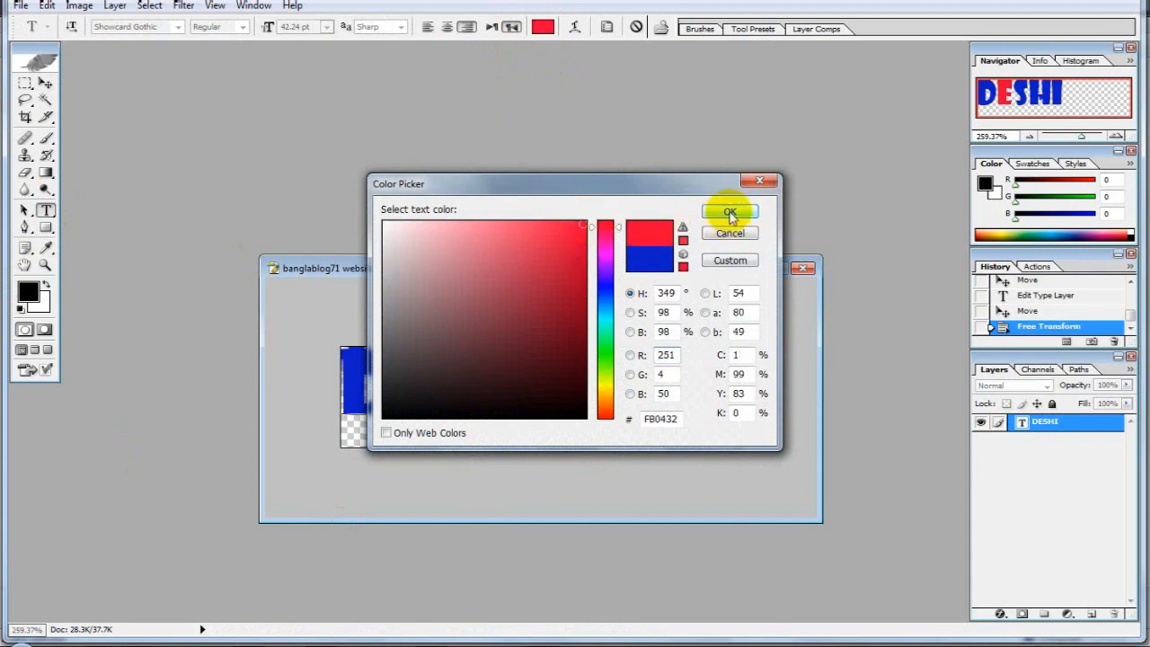
click(729, 211)
- Recolor only the letter H of the DESHI text to turquoise 01F8C7
click(482, 375)
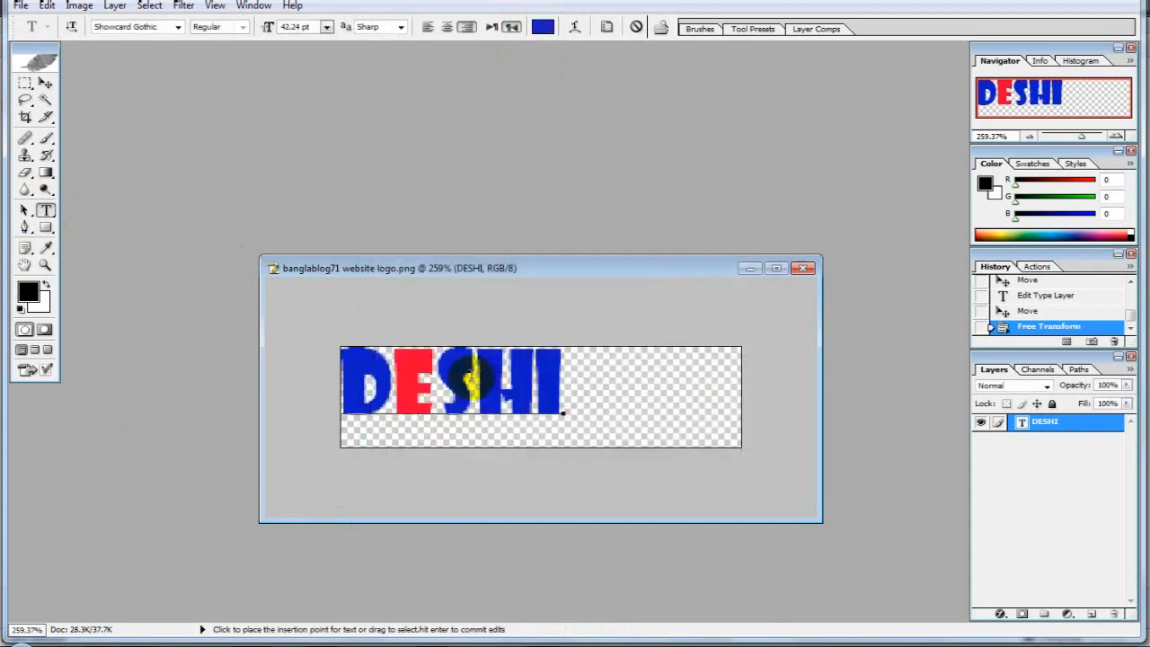
drag(474, 377, 534, 388)
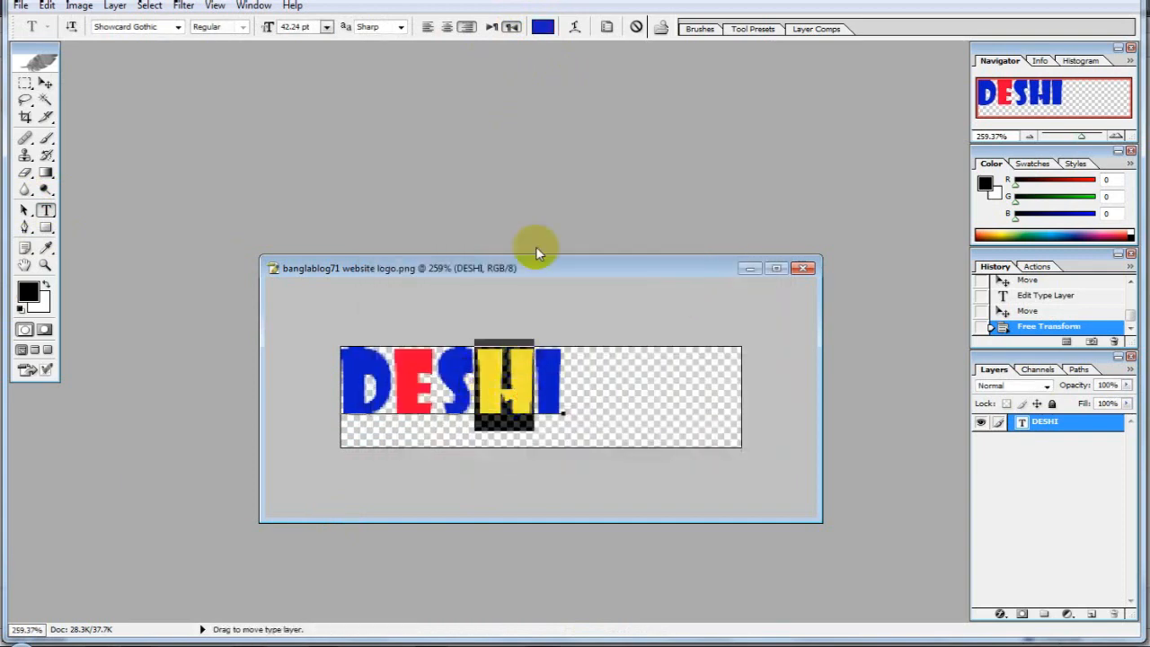
click(543, 27)
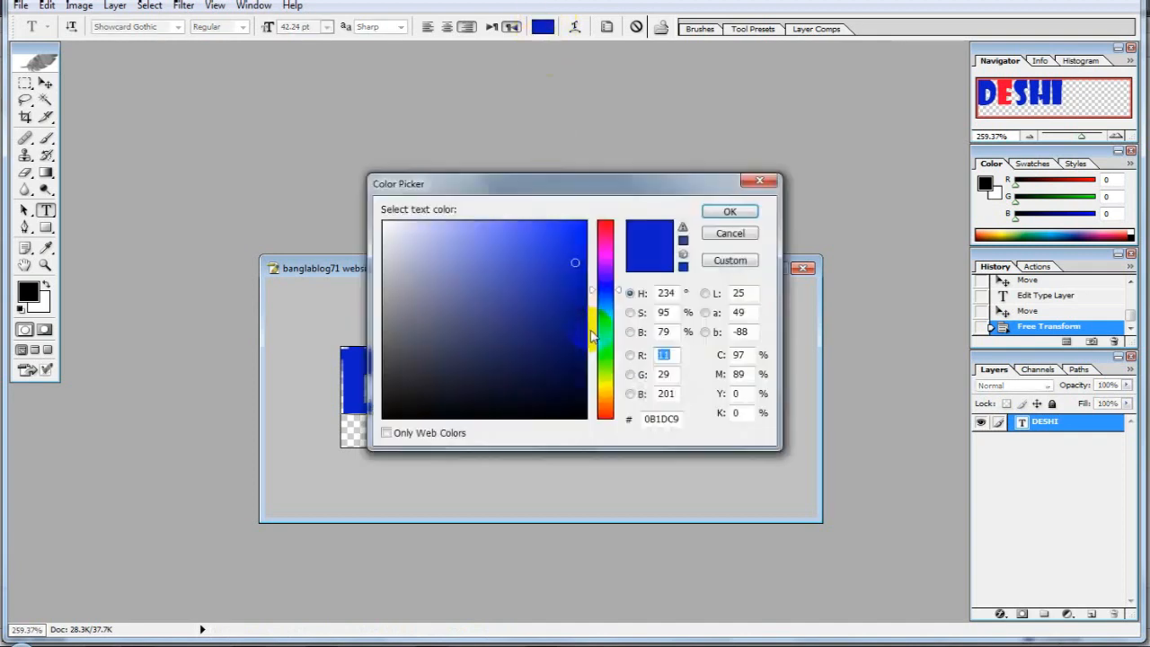
click(606, 325)
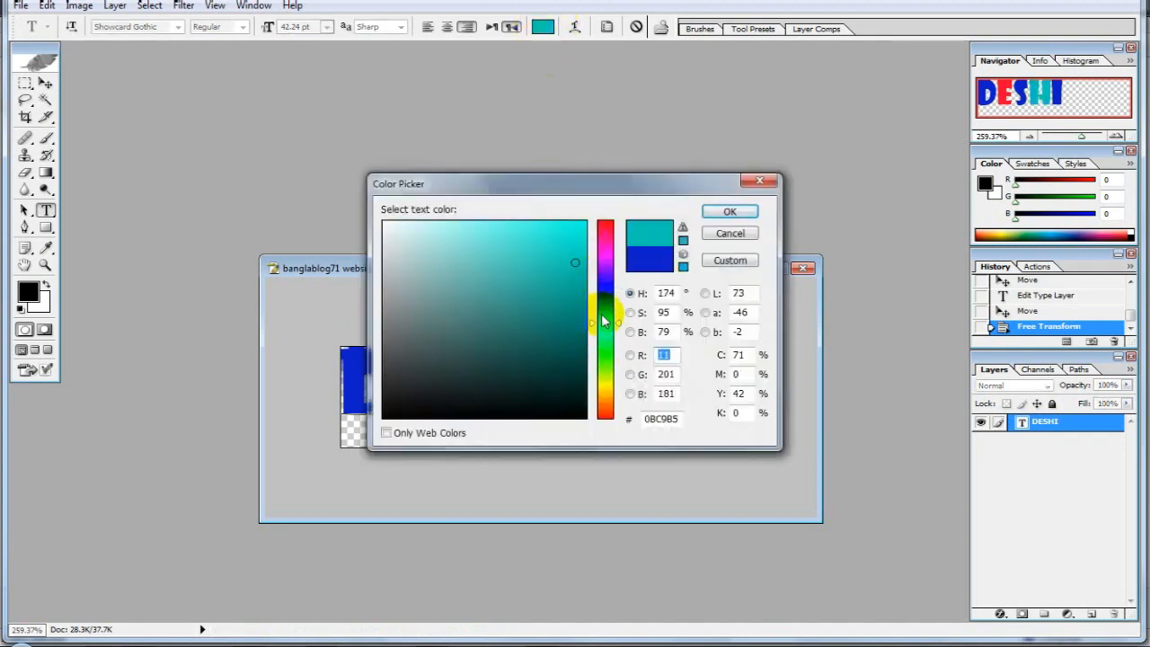
click(585, 227)
click(737, 211)
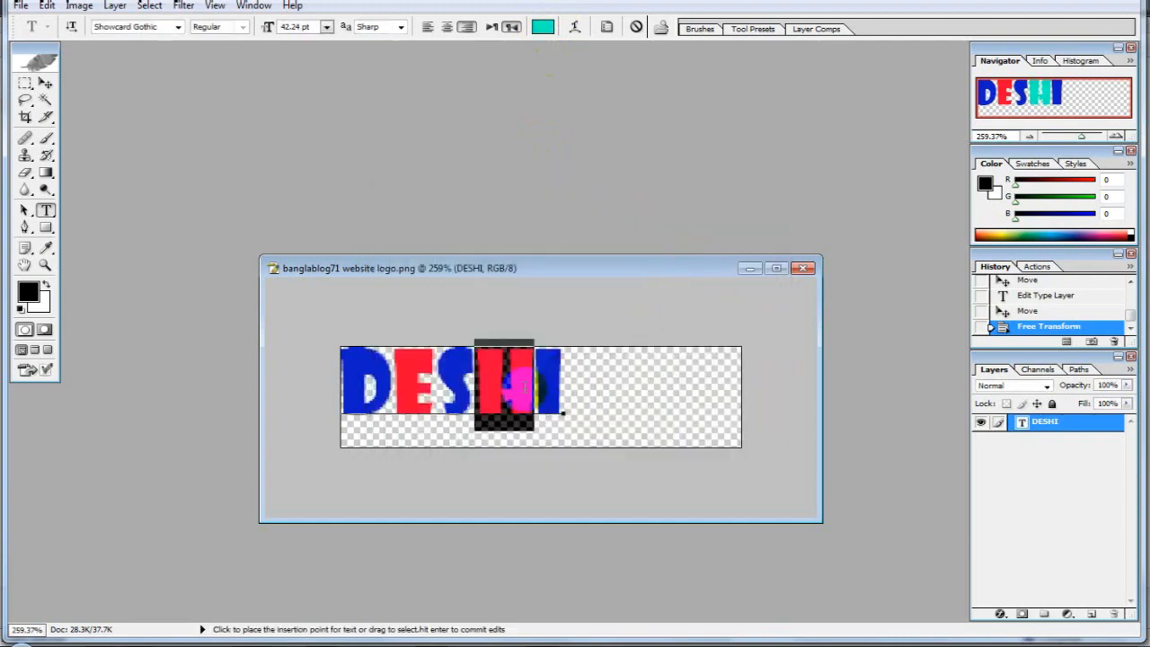
click(524, 384)
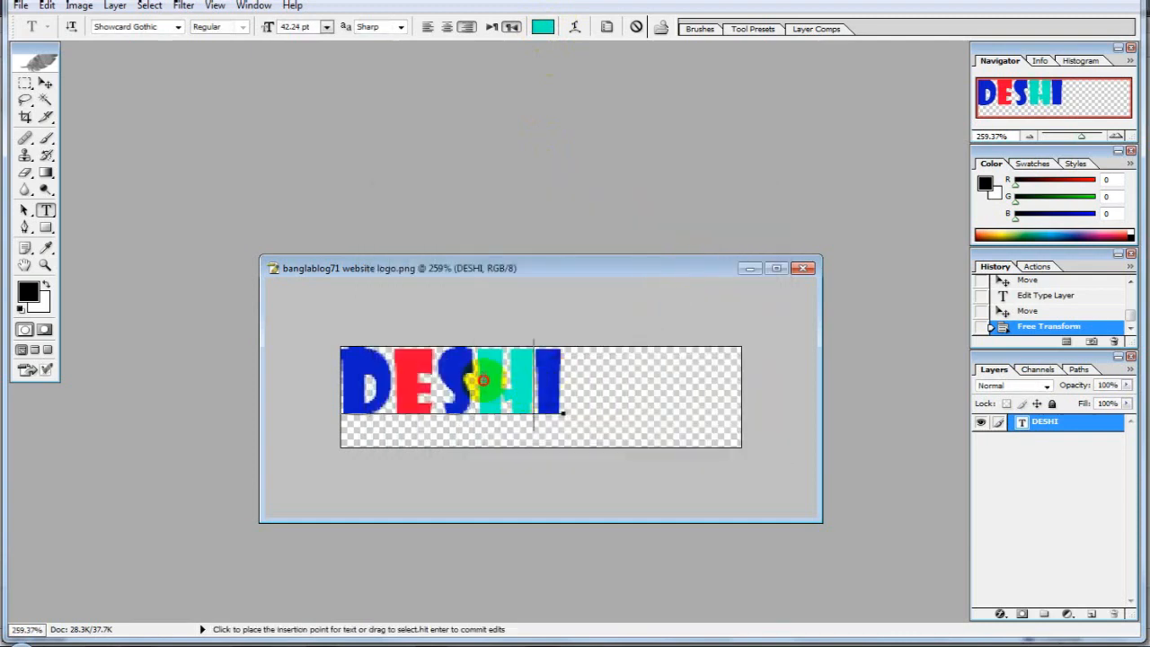
- Recolor only the letter H of the DESHI text to magenta F801E4
drag(483, 380, 544, 395)
click(542, 27)
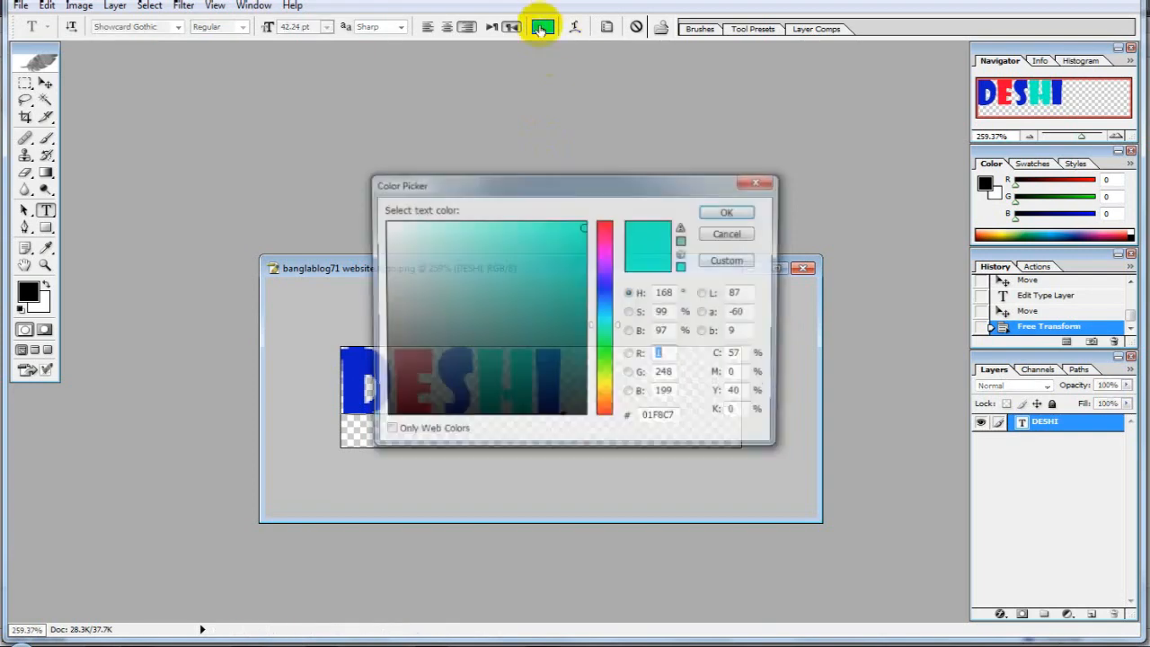
click(605, 249)
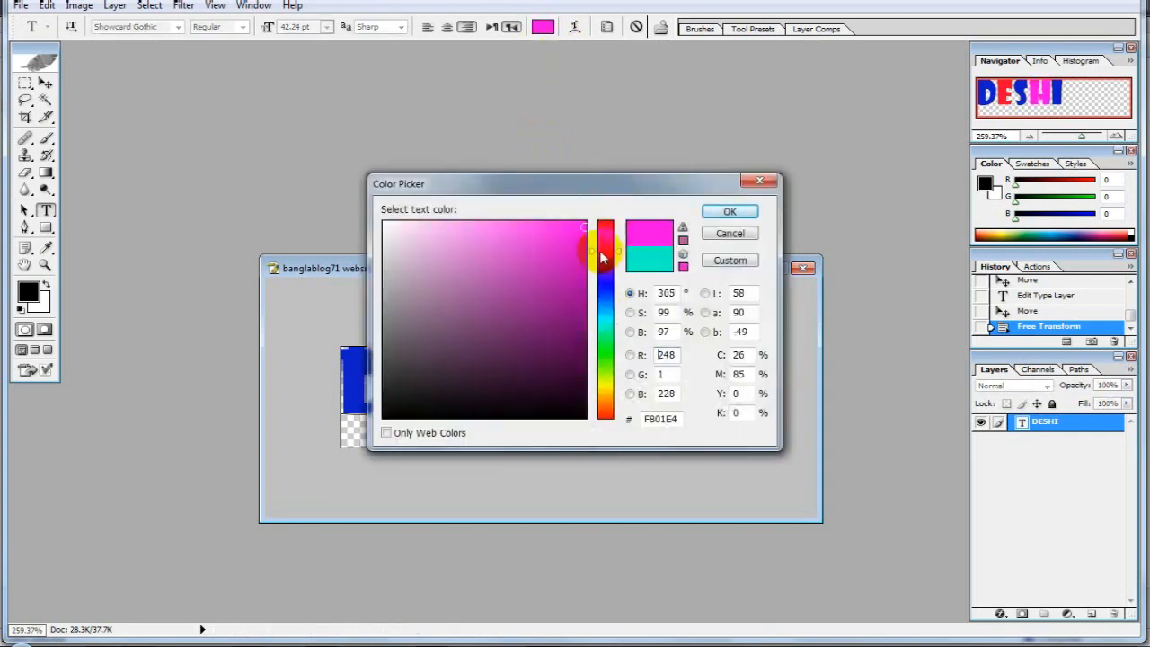
click(733, 214)
click(513, 330)
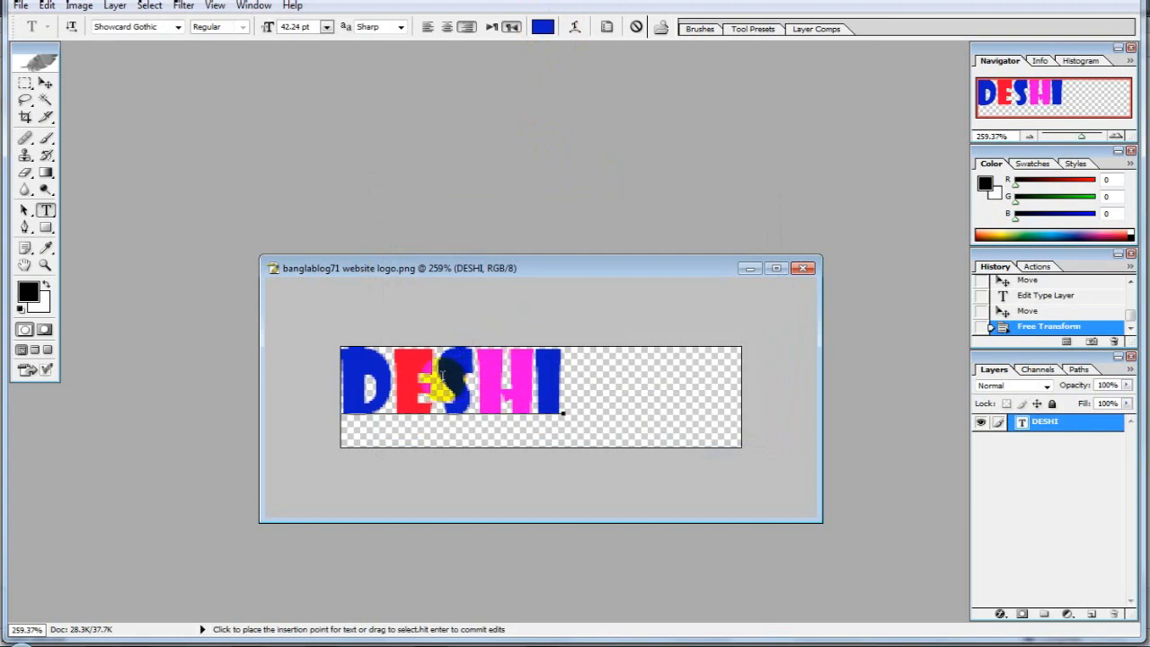
- Recolor only the letter S of the DESHI text to near-black 000004 and commit the text edit
drag(444, 375, 475, 377)
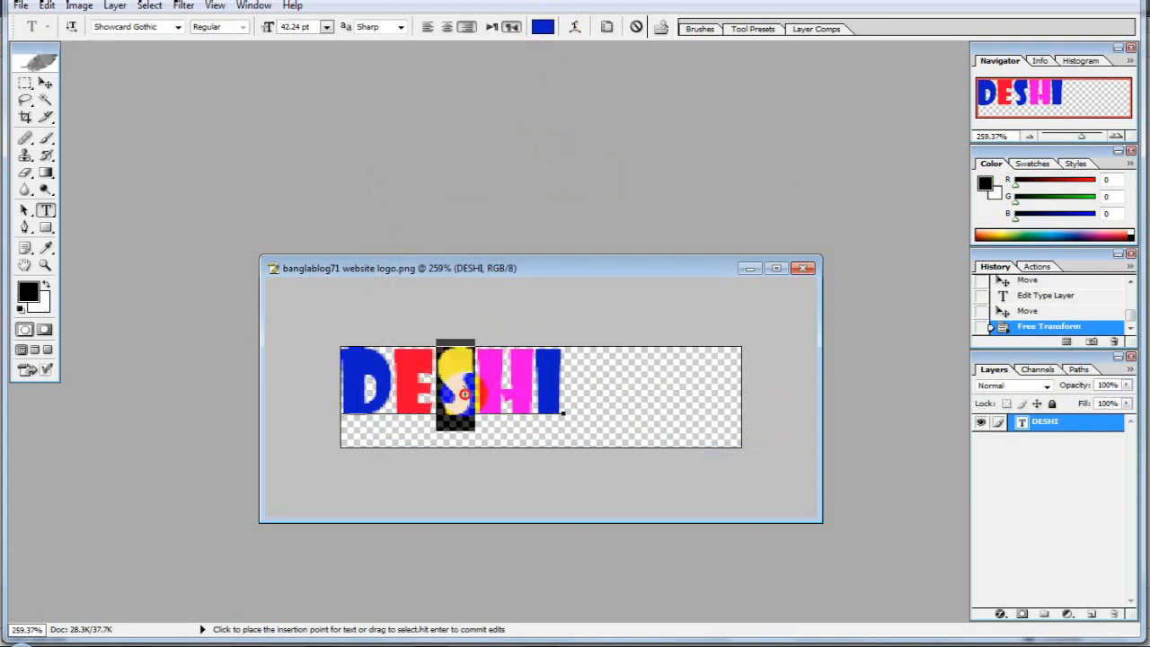
click(544, 26)
drag(564, 364, 582, 415)
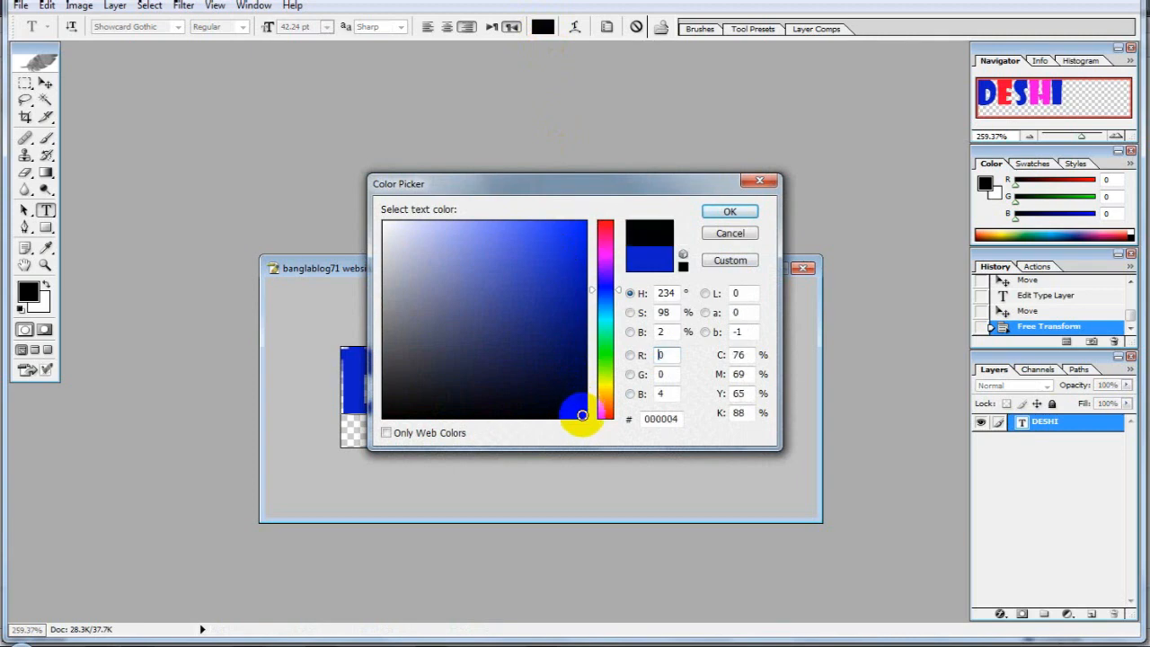
click(732, 212)
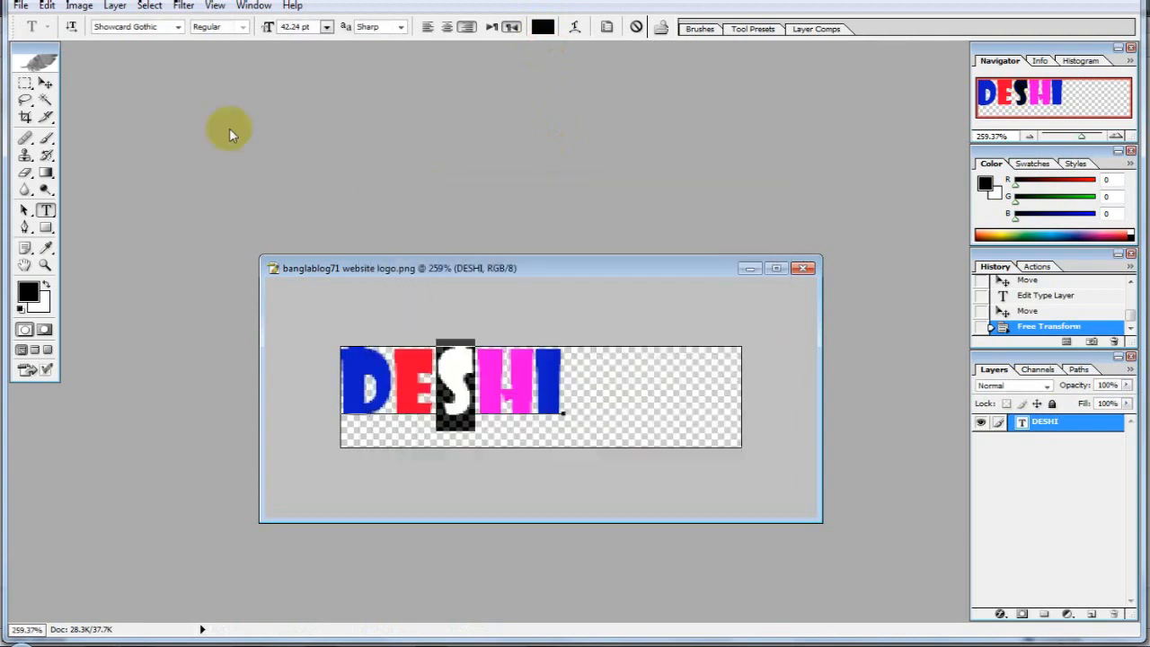
click(43, 80)
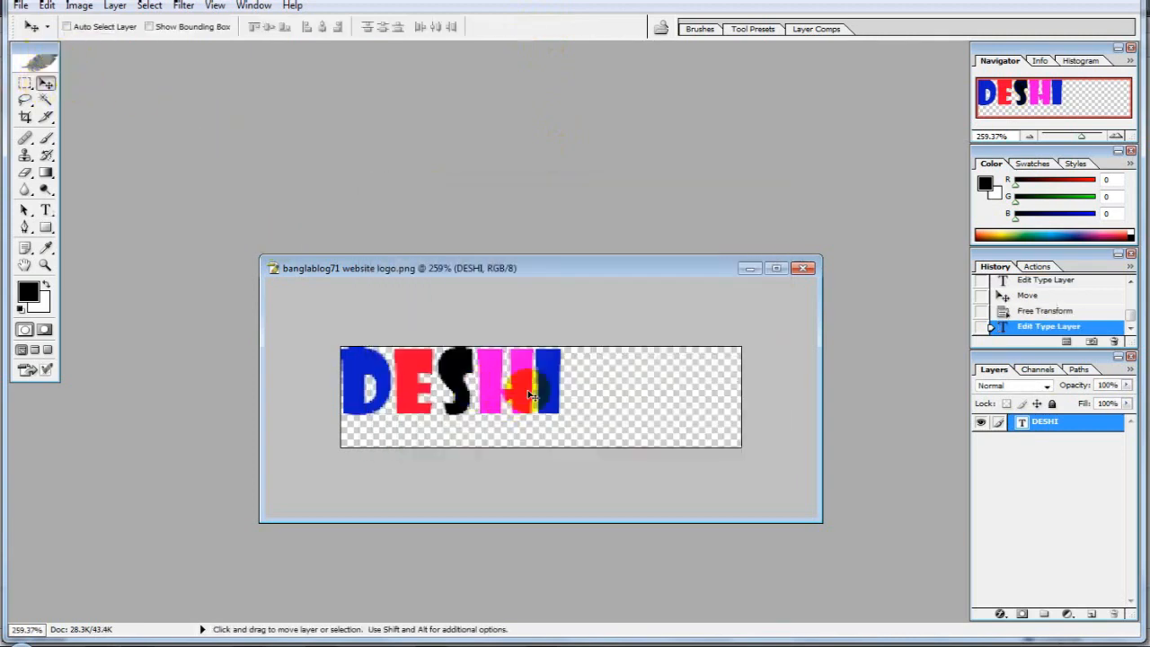
- Add a separate text layer reading NEWS in 38 pt Showcard Gothic, in black
click(46, 211)
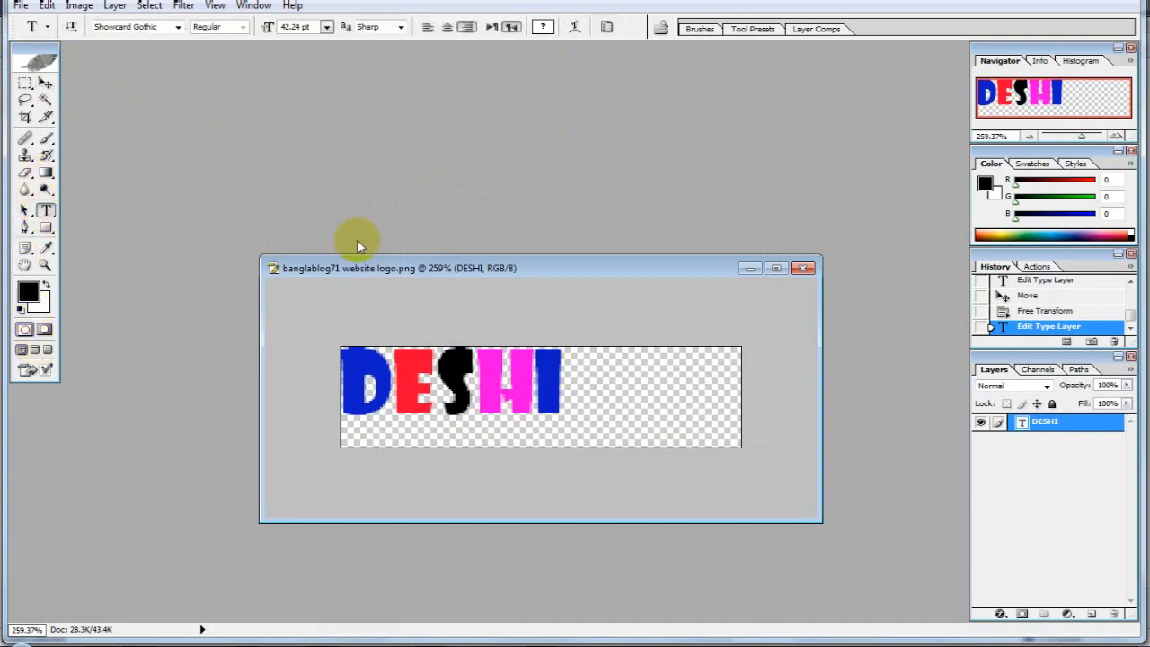
click(633, 418)
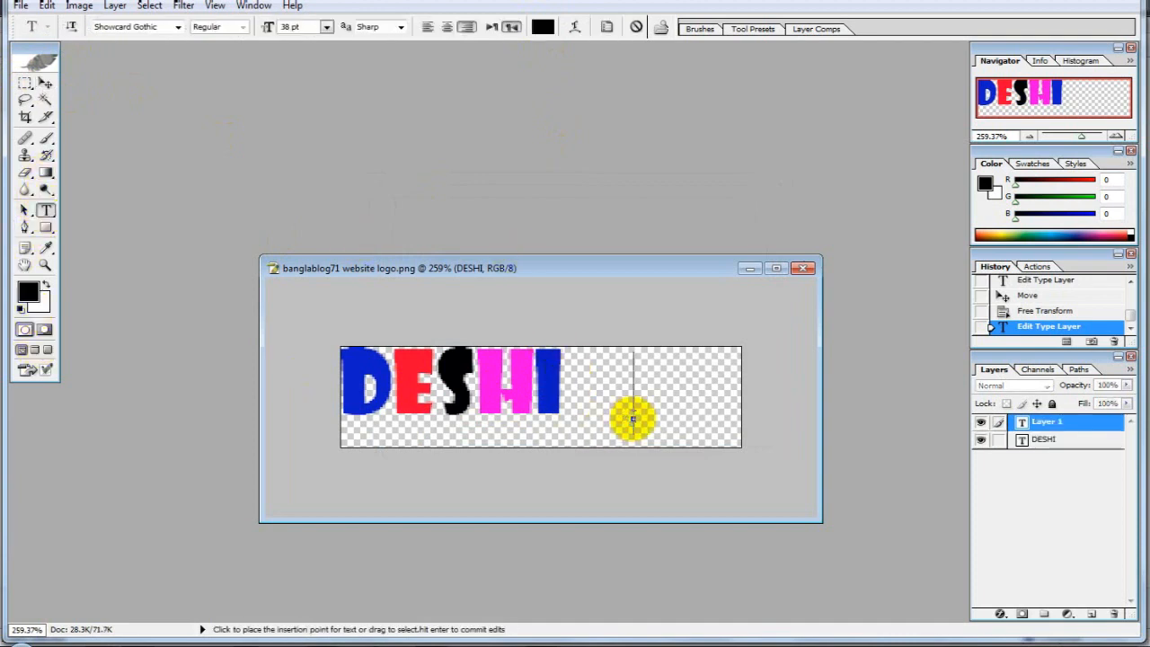
text(NEWS)
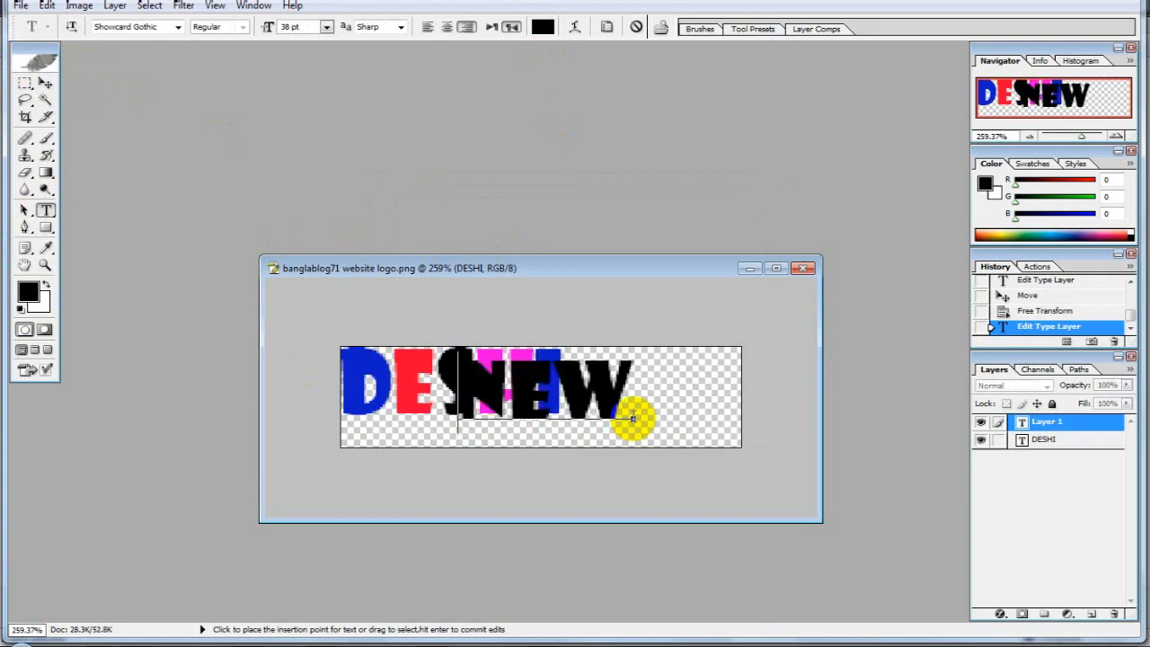
- Place the NEWS text right after DESHI and scale it to 78.9% width and 111.2% height, ending at the canvas's right edge
click(46, 83)
drag(541, 402, 640, 402)
key(ctrl+t)
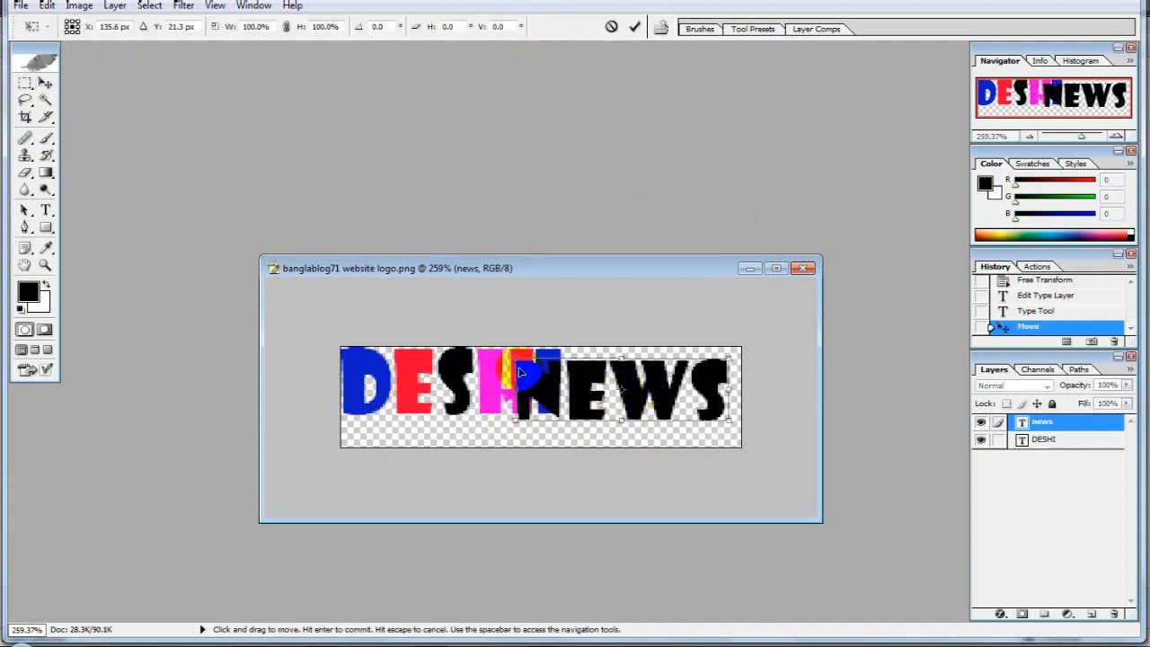
drag(516, 354, 645, 417)
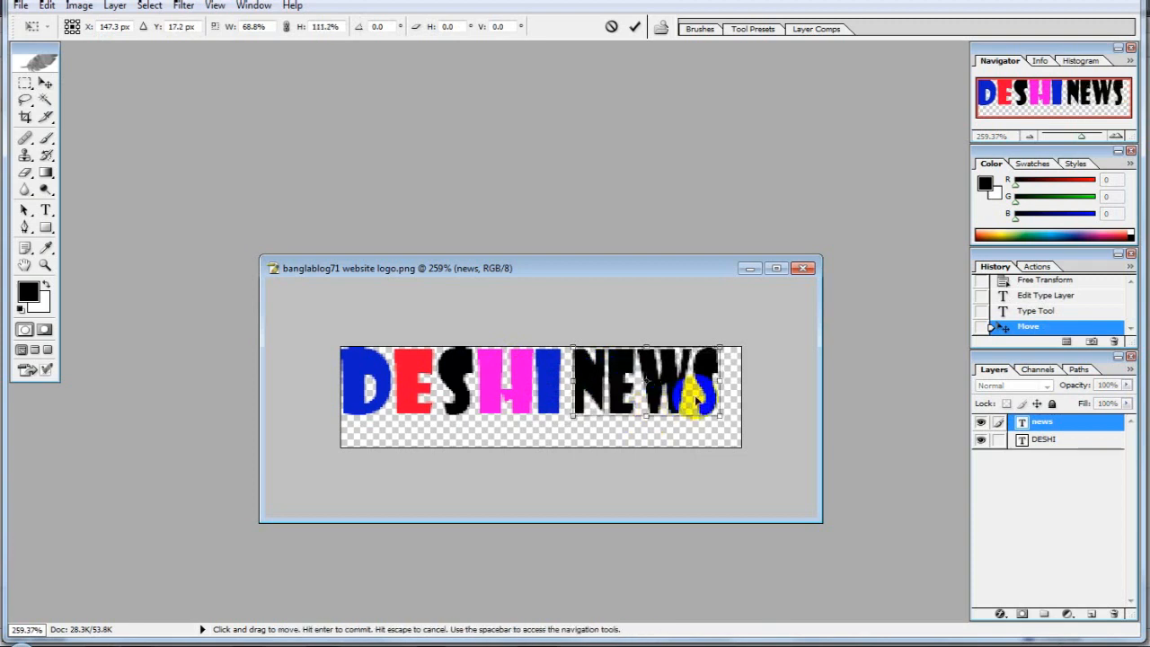
drag(721, 383, 740, 384)
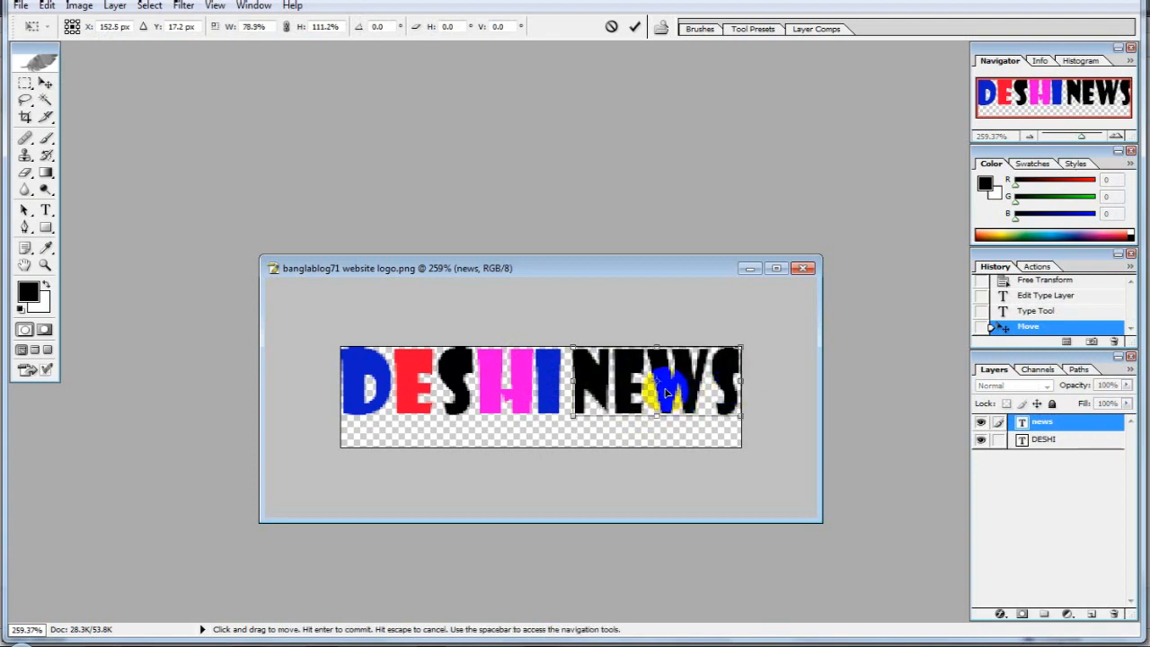
key(Return)
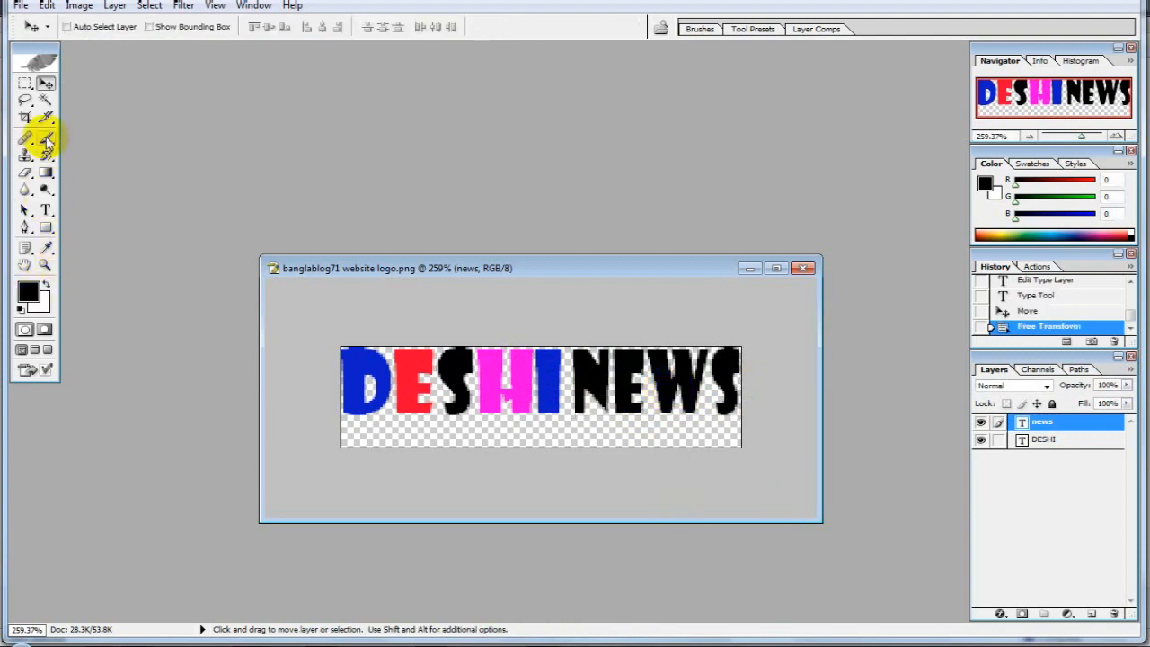
- Recolor the whole NEWS text to a very dark navy blue and commit the text edit
click(46, 210)
click(684, 400)
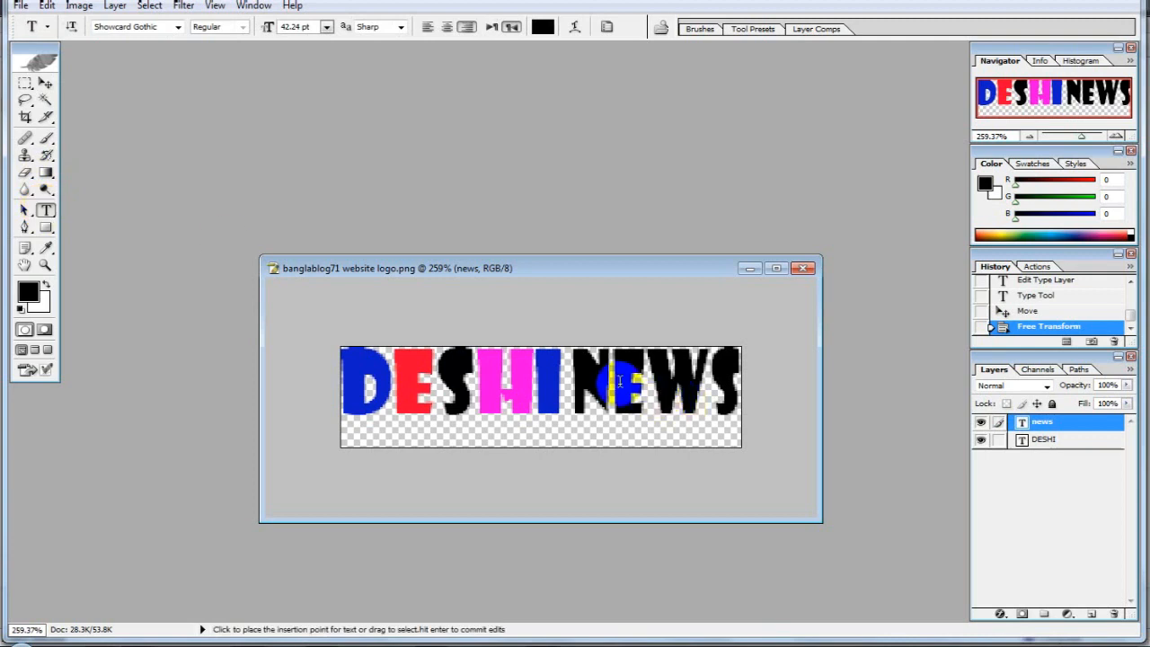
double_click(619, 379)
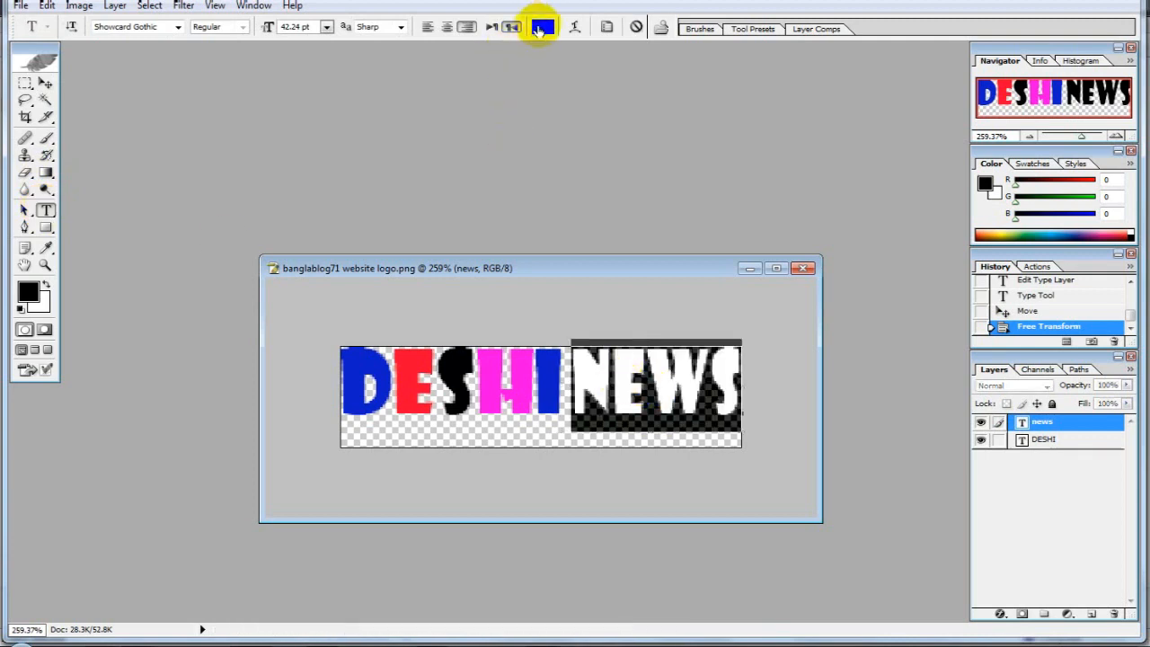
click(541, 28)
click(650, 352)
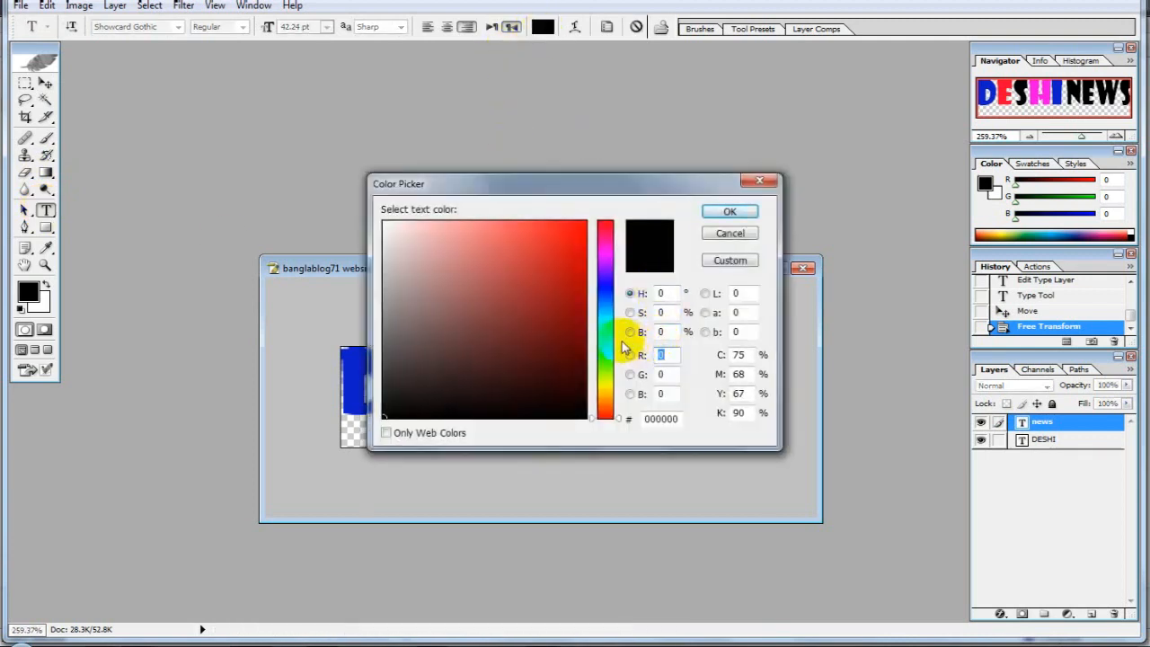
click(602, 293)
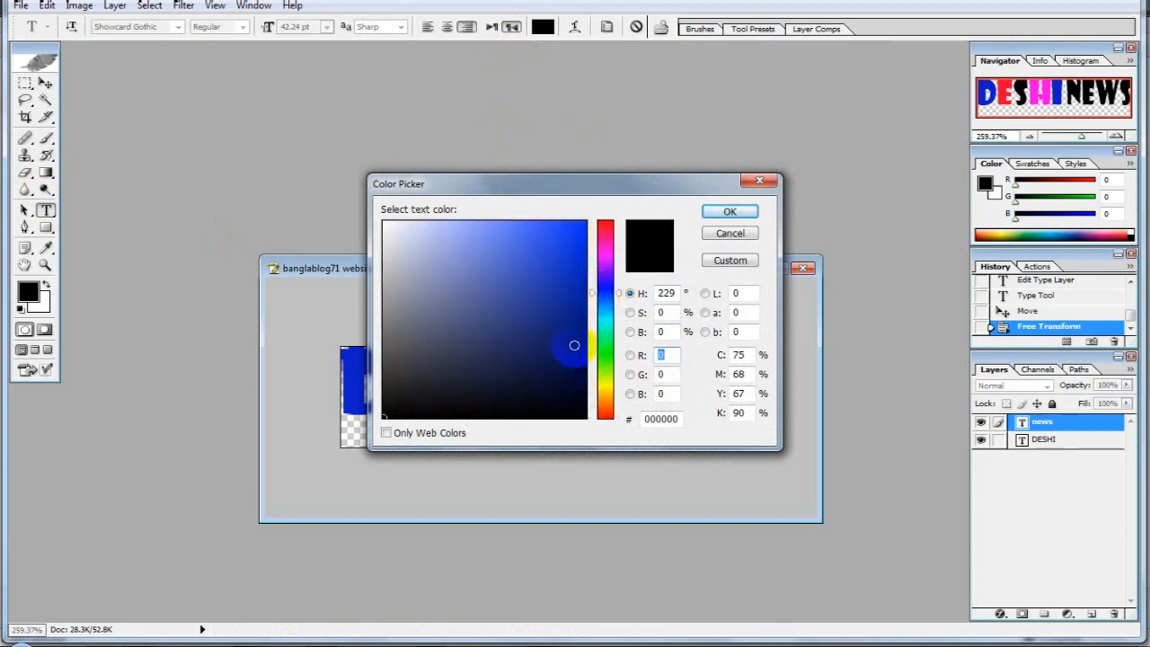
click(574, 327)
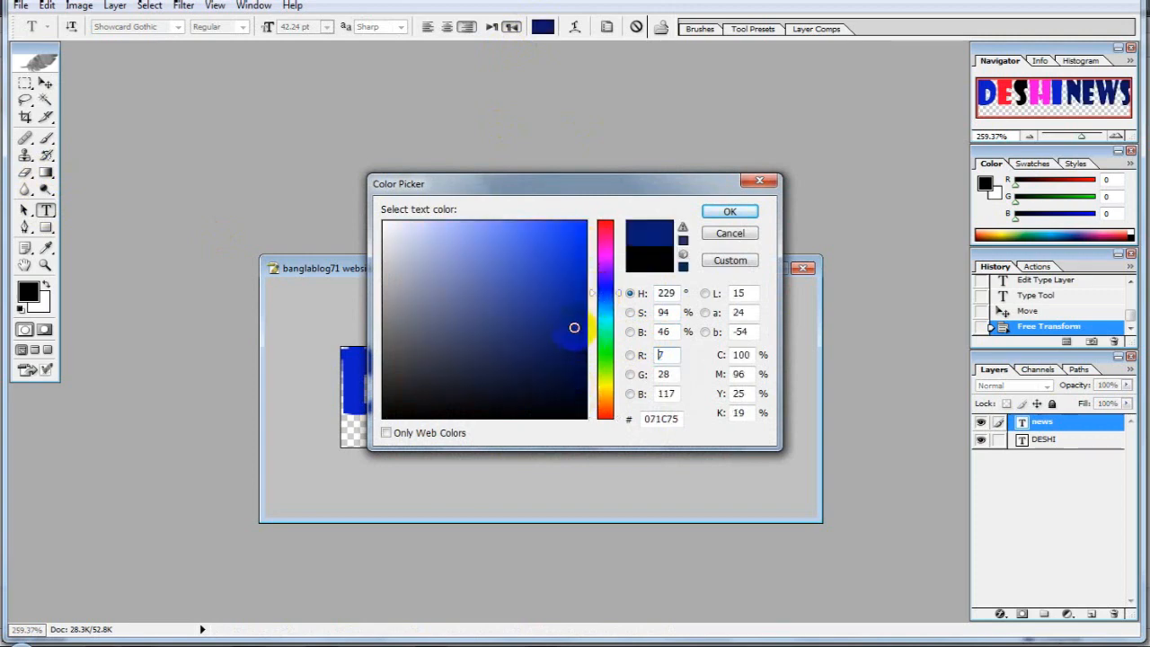
click(530, 309)
click(566, 378)
click(738, 211)
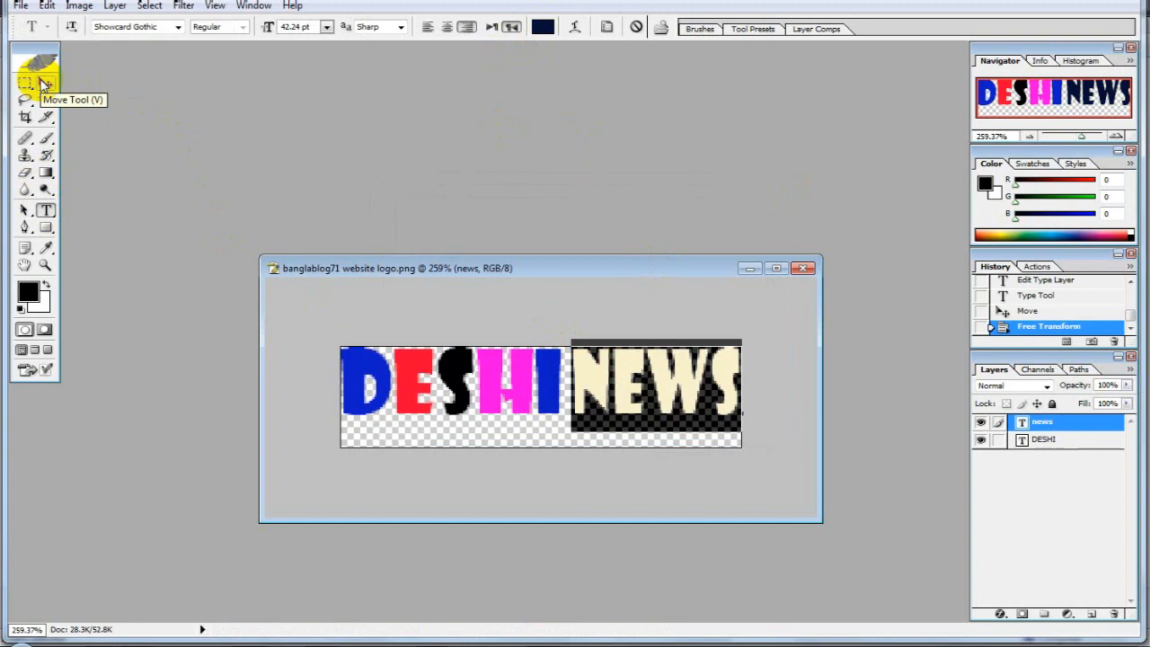
click(47, 82)
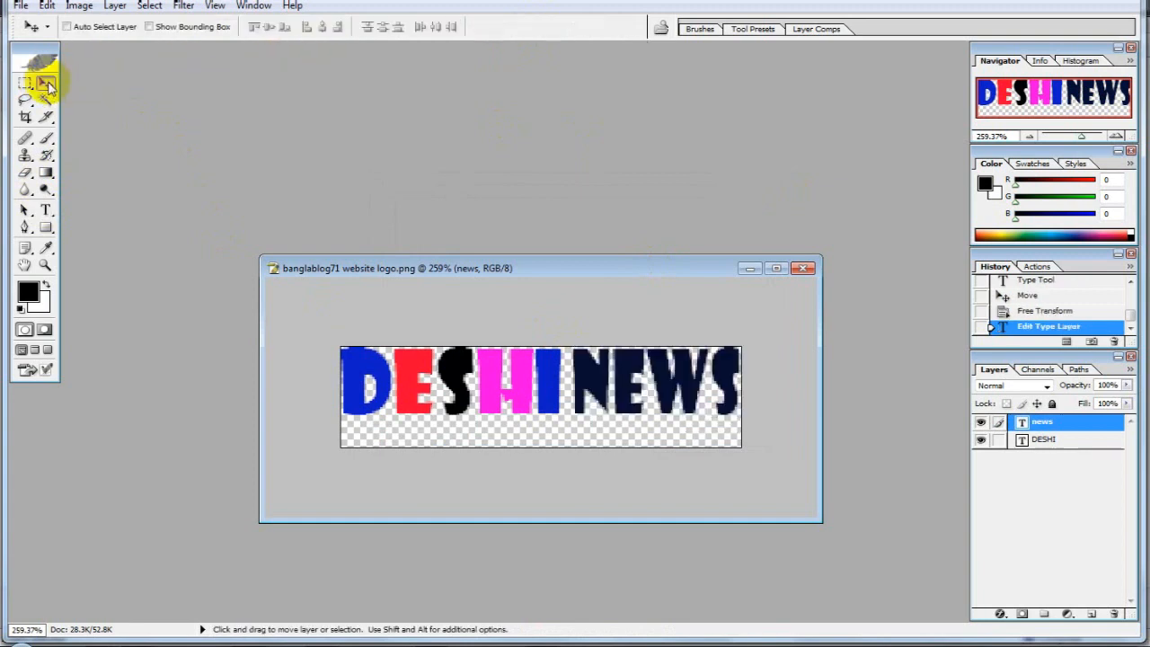
click(514, 372)
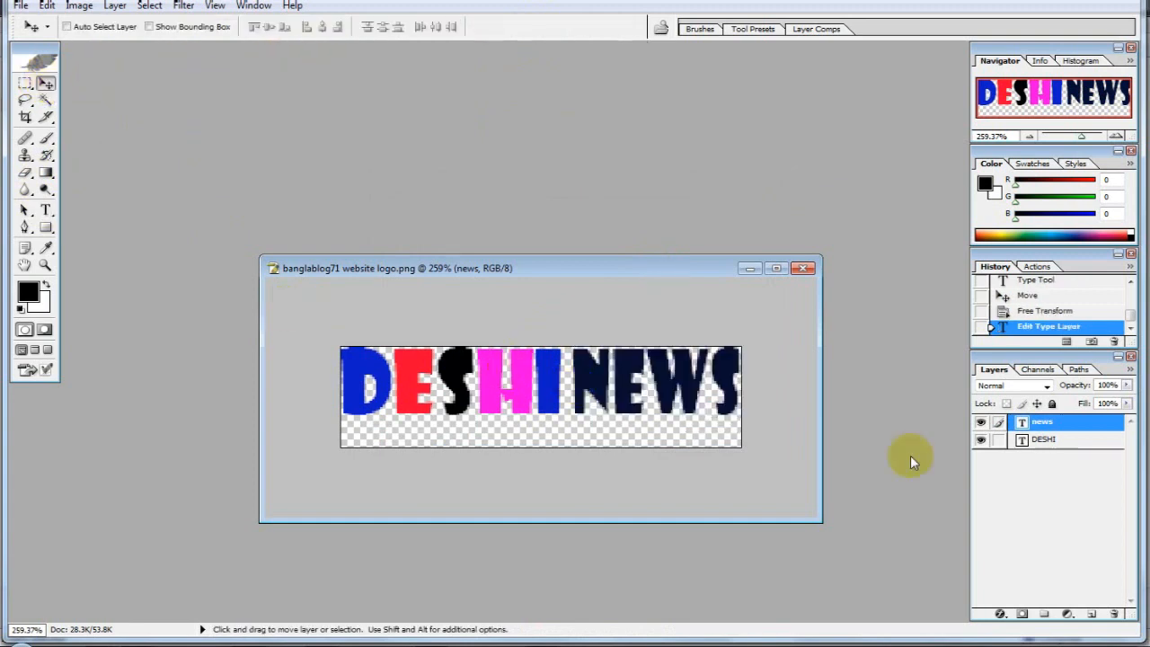
- Draw a black horizontal line of 1 px weight across the full canvas width, just below the text
click(51, 228)
click(102, 281)
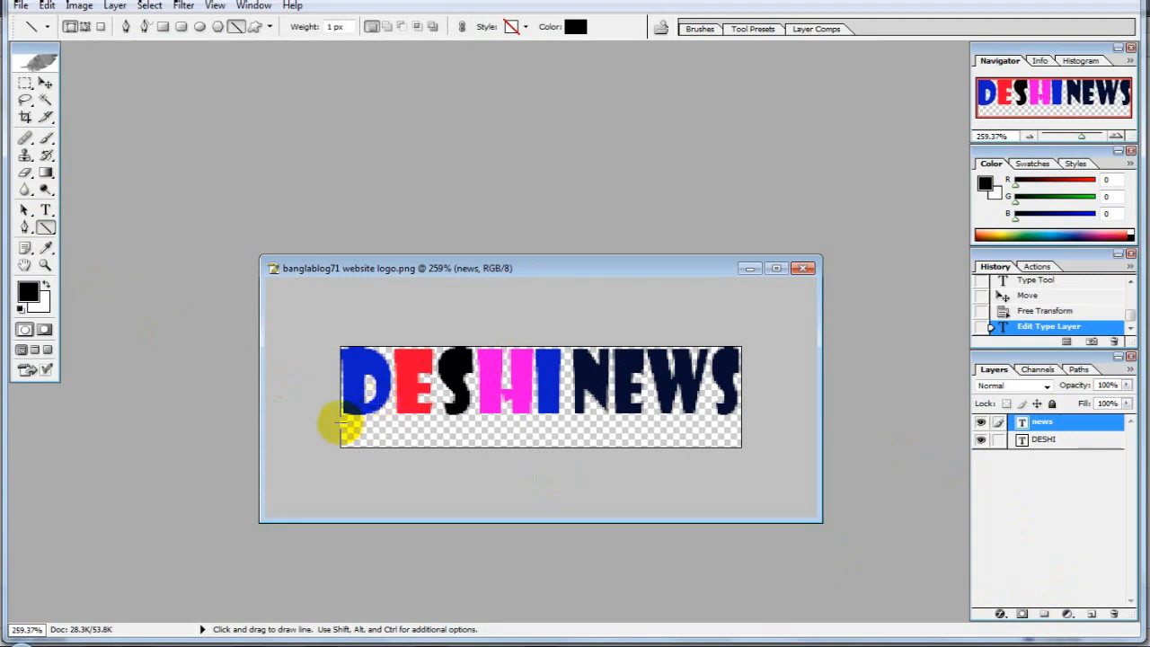
drag(342, 422, 737, 446)
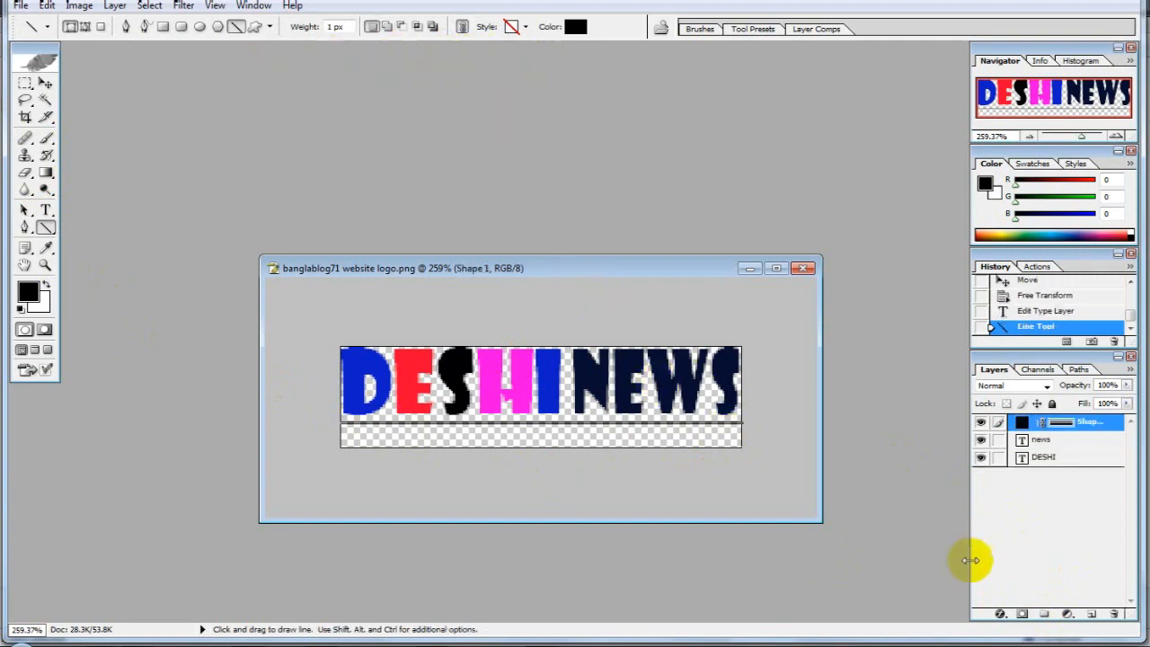
- Add a Stroke effect to the line layer with Inside position, Normal blend mode and near-black color 0B0000
click(1000, 613)
click(1024, 598)
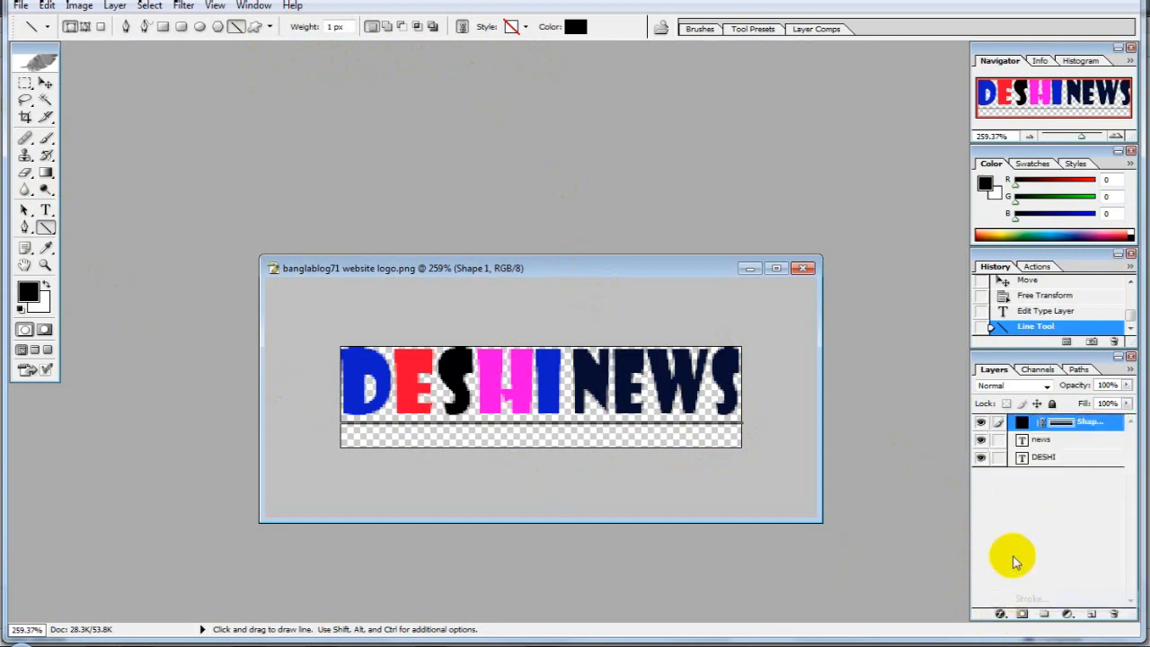
drag(553, 162, 867, 163)
click(876, 218)
click(884, 238)
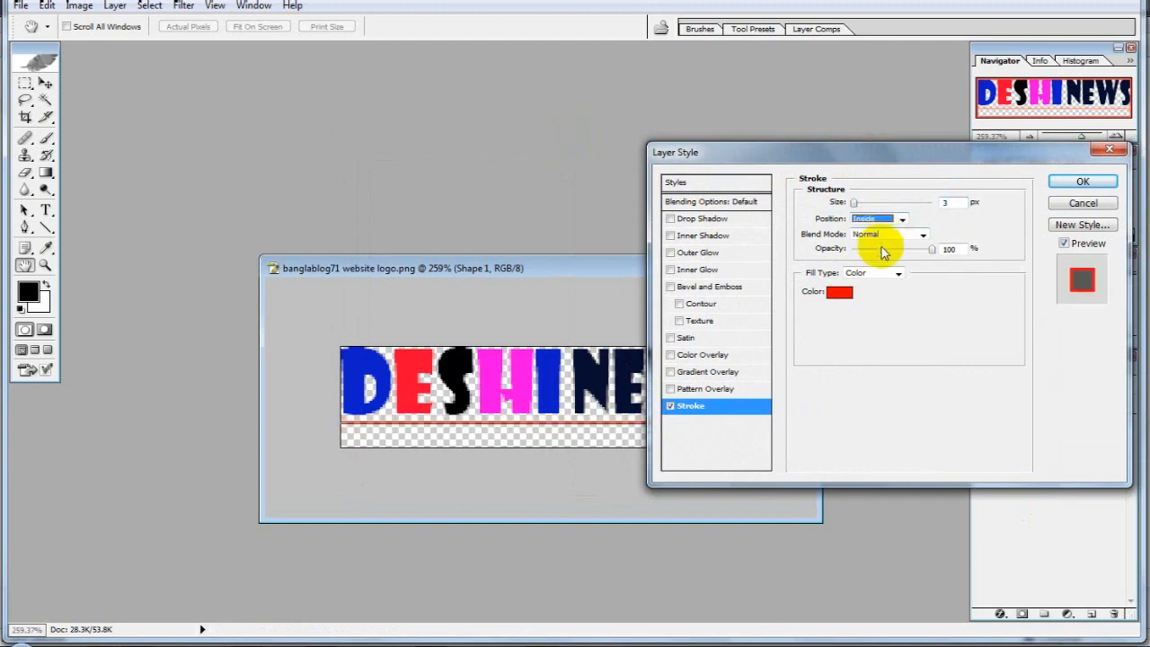
click(839, 291)
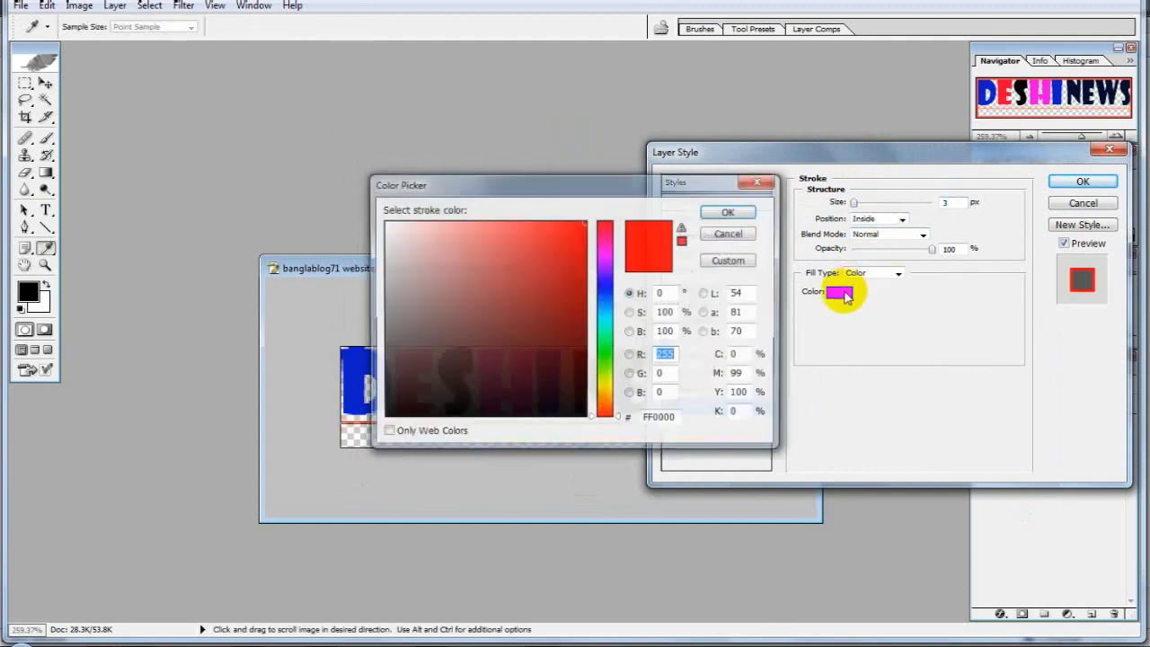
click(583, 409)
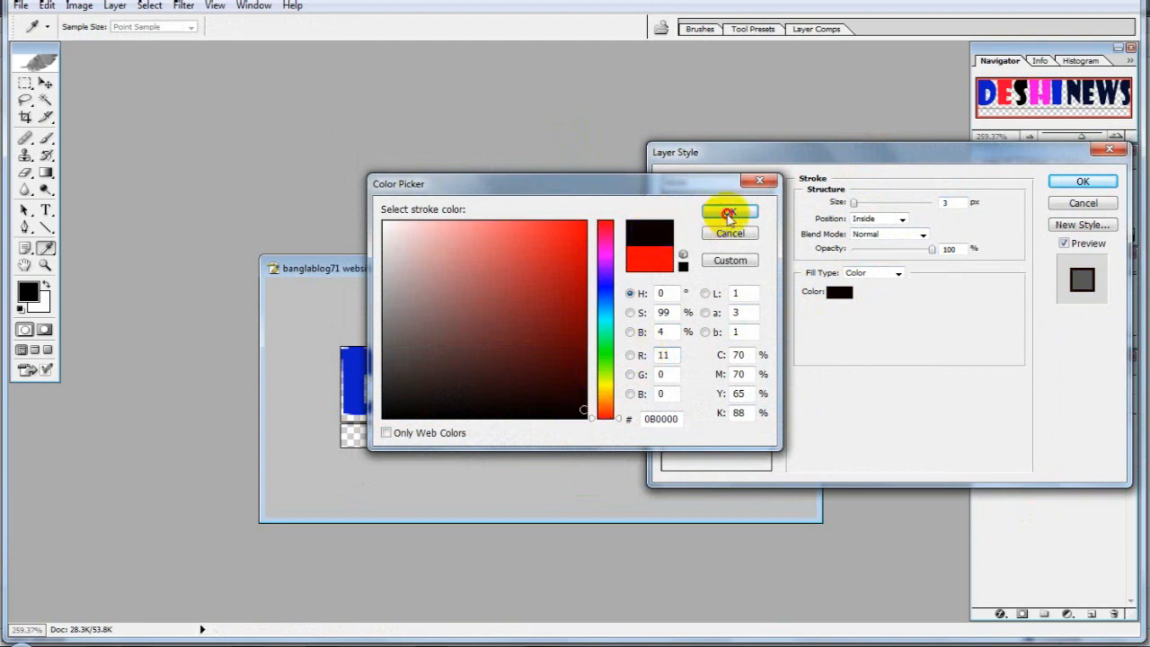
click(727, 214)
- Set the line's stroke size to 54 px, enable Bevel and Emboss and Color Overlay, and apply the layer style
key(Up)
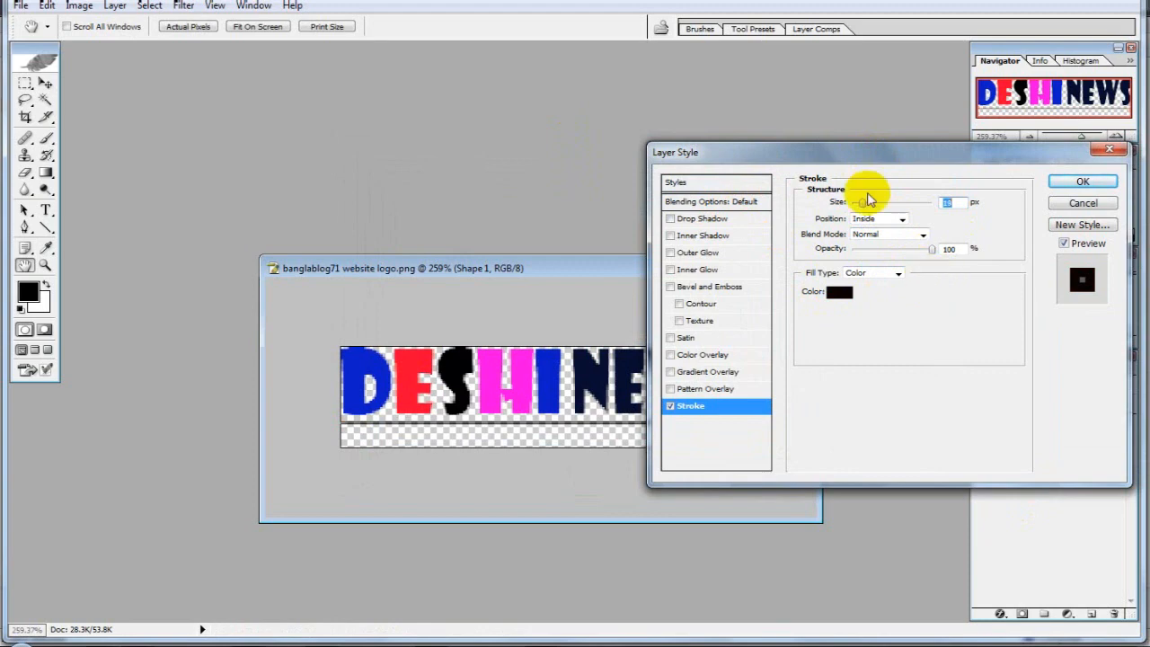
mouse_move(864, 202)
mouse_down()
mouse_move(899, 207)
mouse_move(873, 206)
mouse_up()
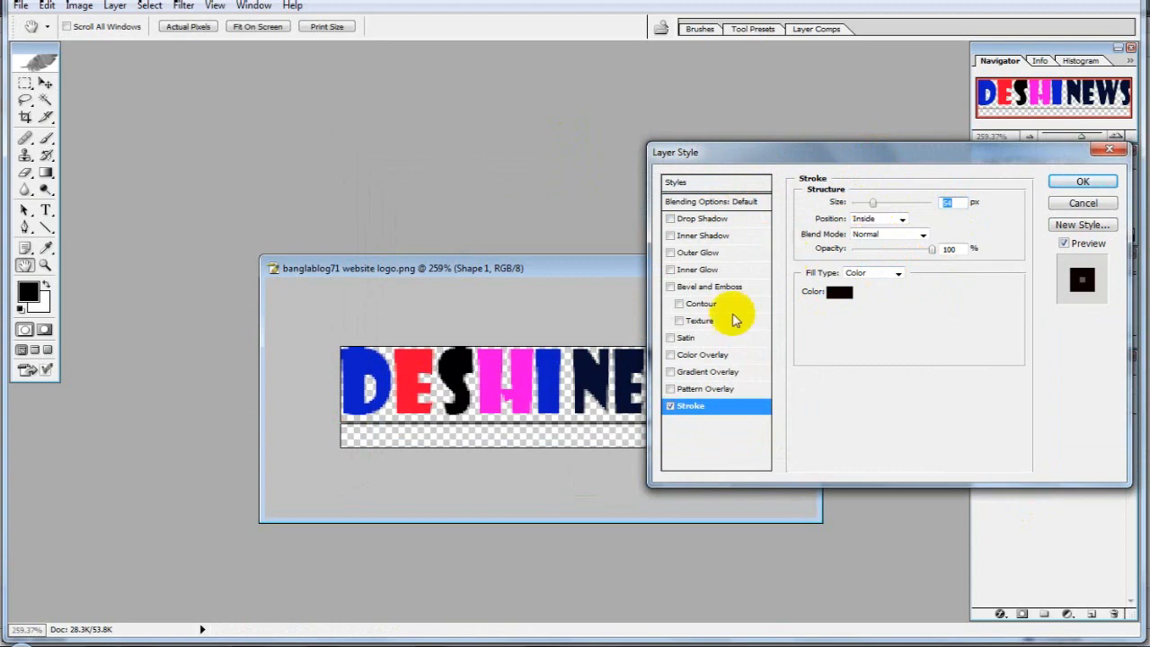
click(679, 303)
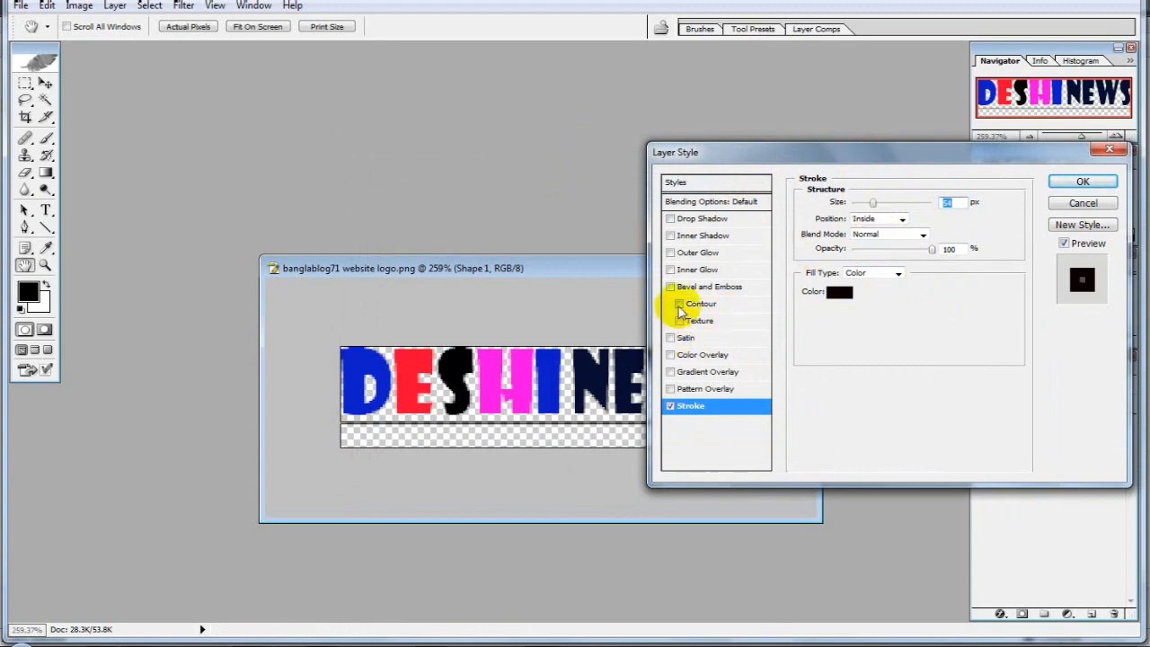
click(670, 354)
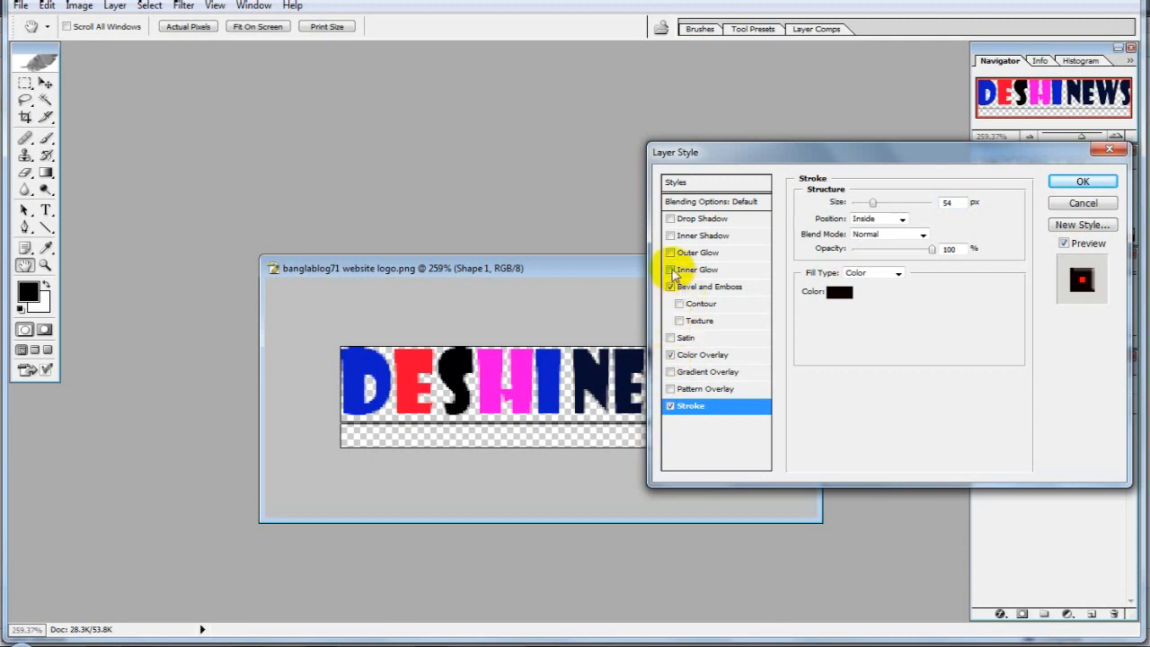
click(670, 236)
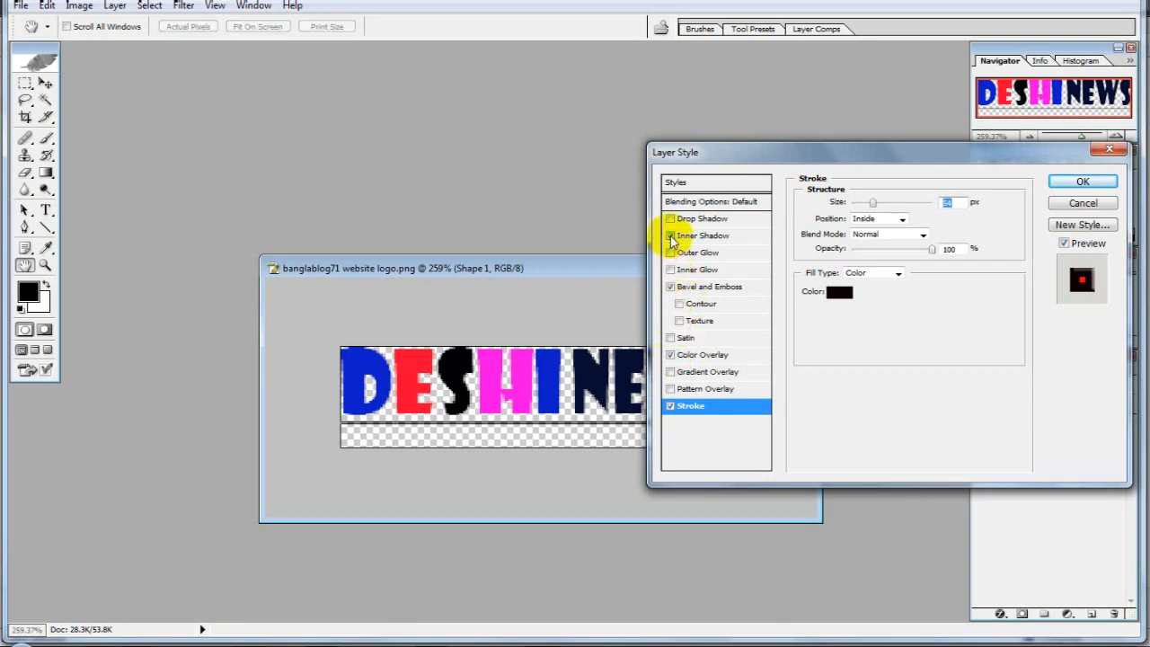
click(1082, 182)
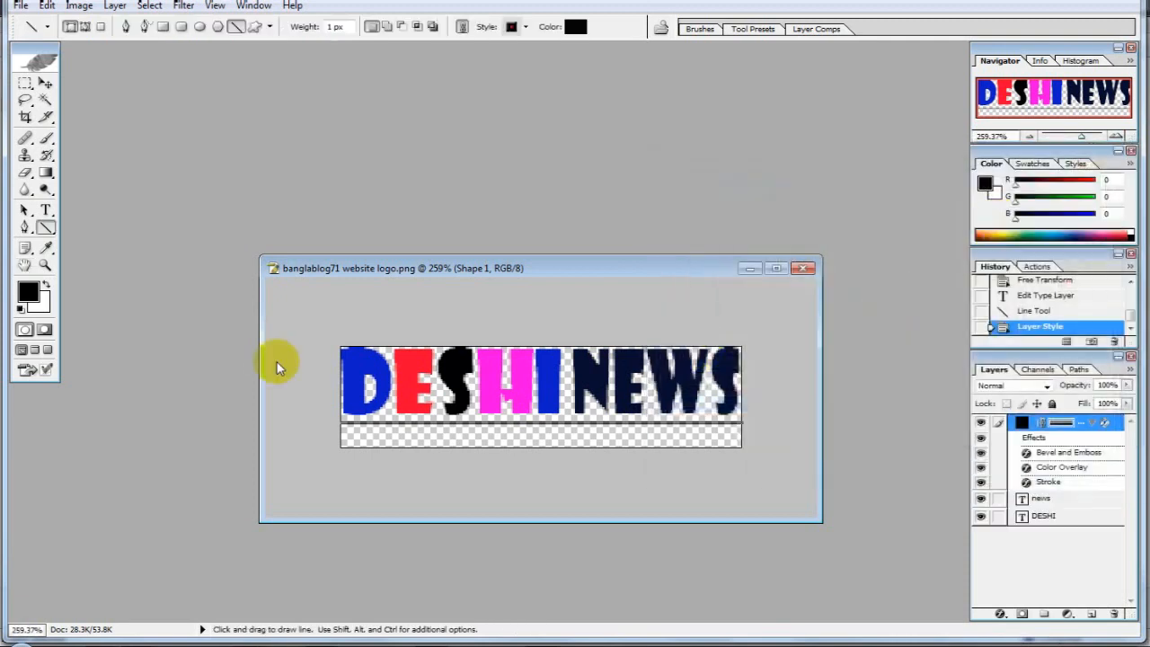
- Nudge the horizontal line slightly upward, closer to the text
click(45, 83)
key(Up)
key(Up)
key(Up)
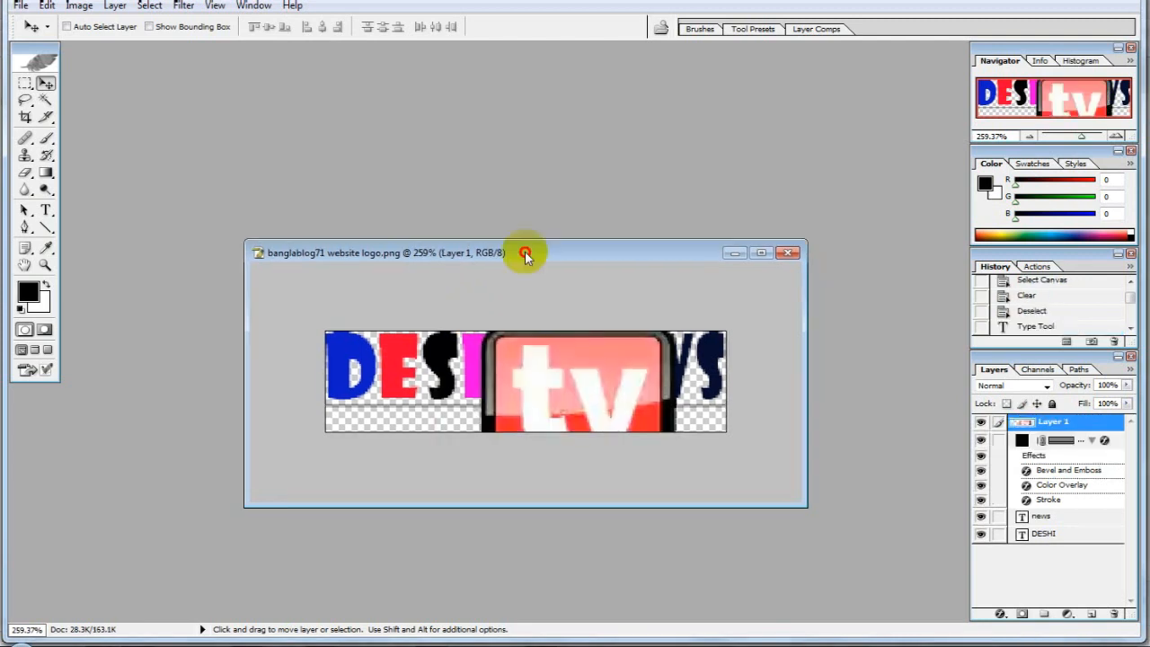
- Scale the TV image proportionally to 23.2% and place it in the logo's lower-right corner, beneath the letter S
drag(521, 251, 403, 126)
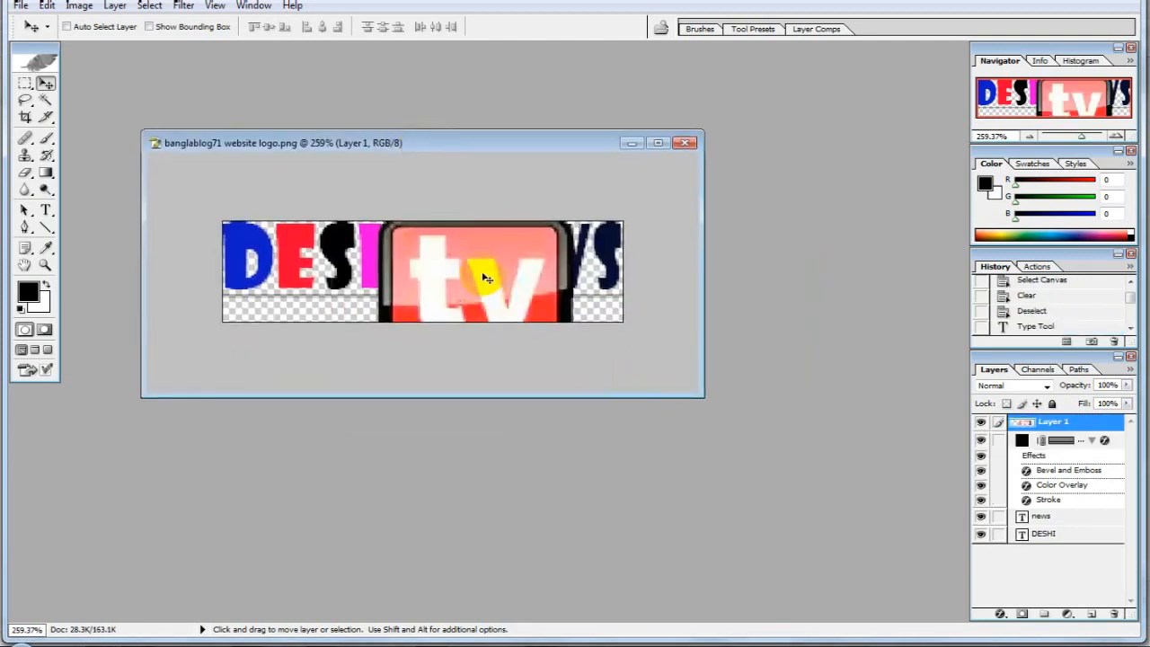
key(ctrl+t)
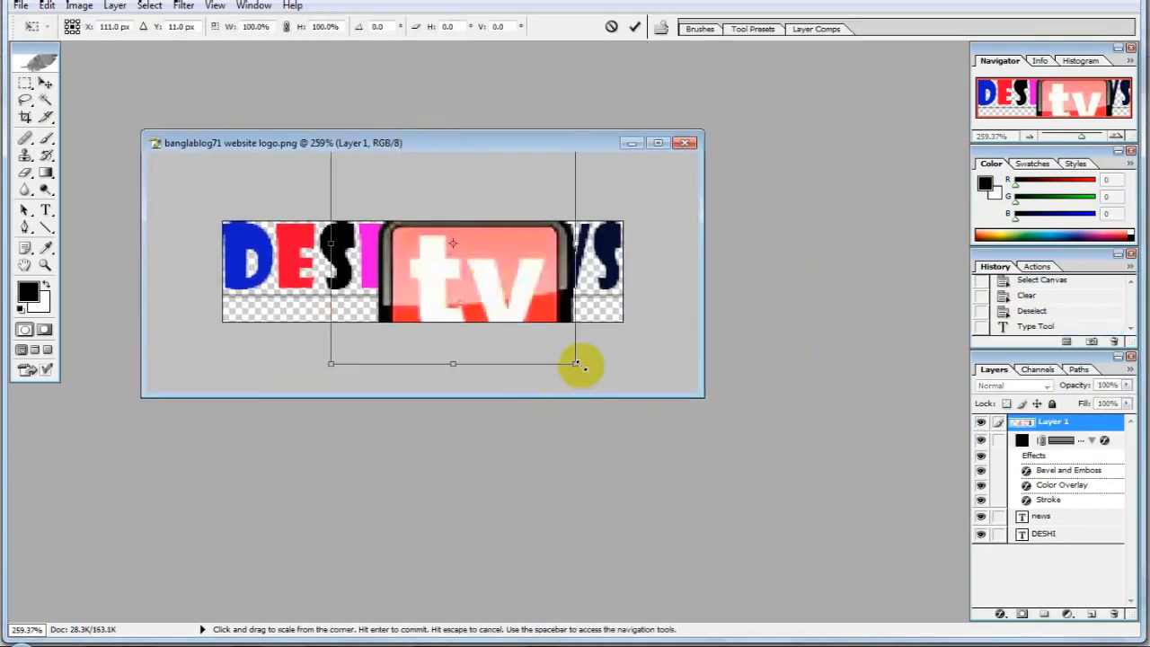
drag(577, 362, 602, 310)
drag(530, 226, 543, 278)
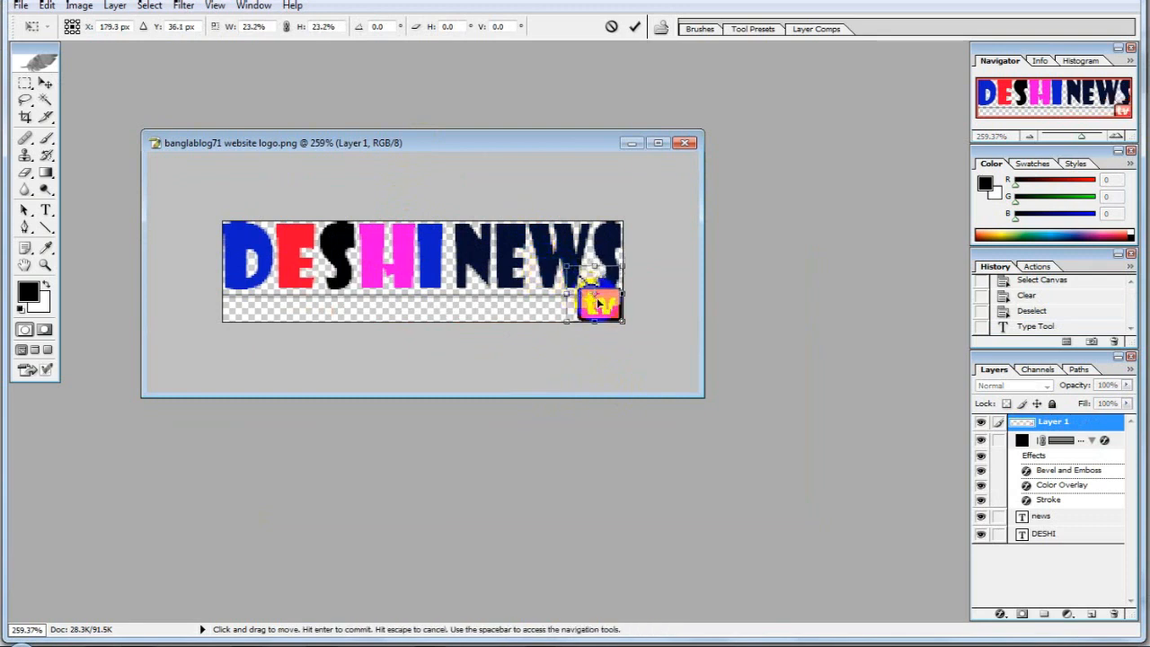
mouse_move(612, 309)
mouse_down()
mouse_move(579, 254)
mouse_move(600, 257)
mouse_move(614, 303)
mouse_up()
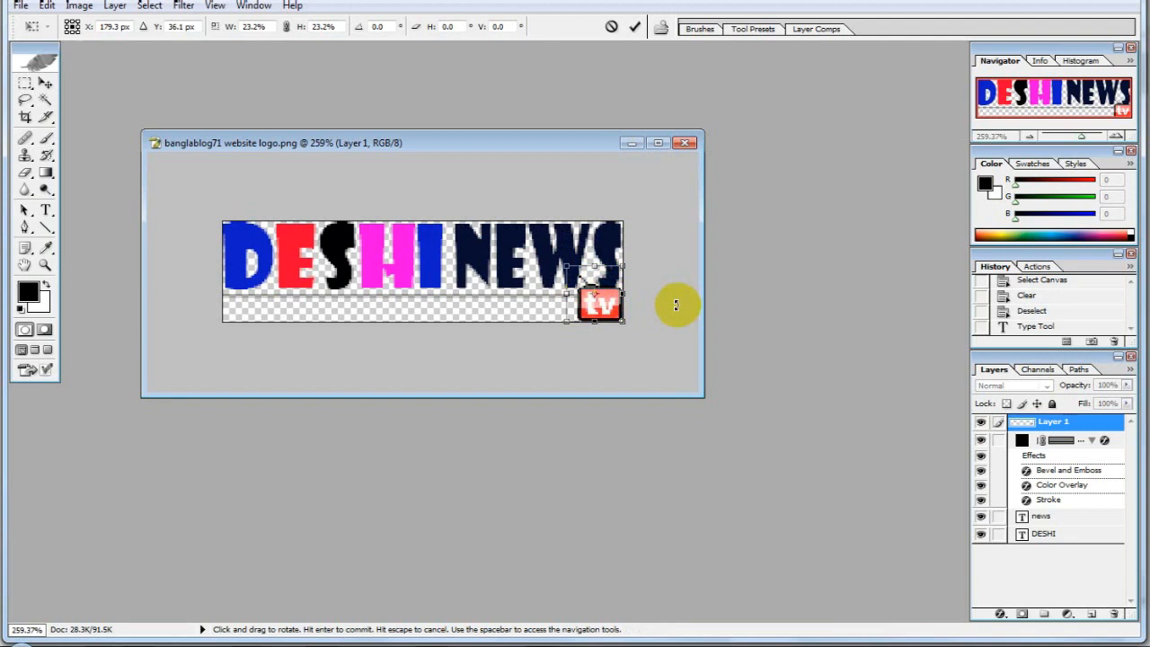
key(Return)
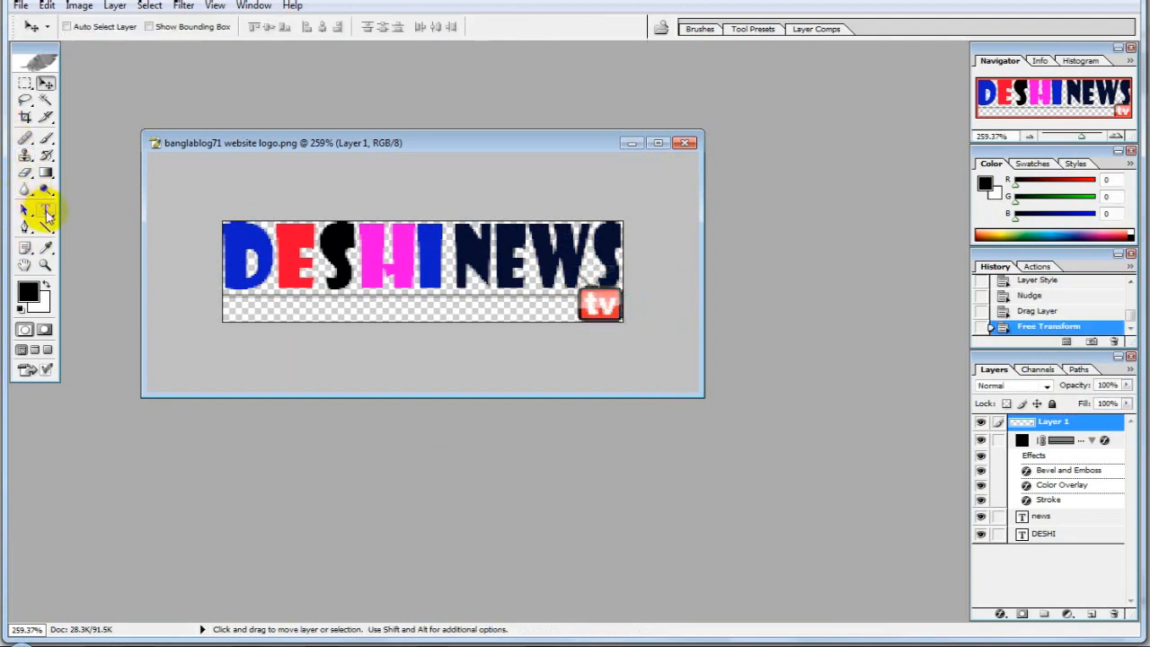
- Add a left-aligned text layer reading "RP Online" in the Impact font below the line, near the logo's left end
click(47, 211)
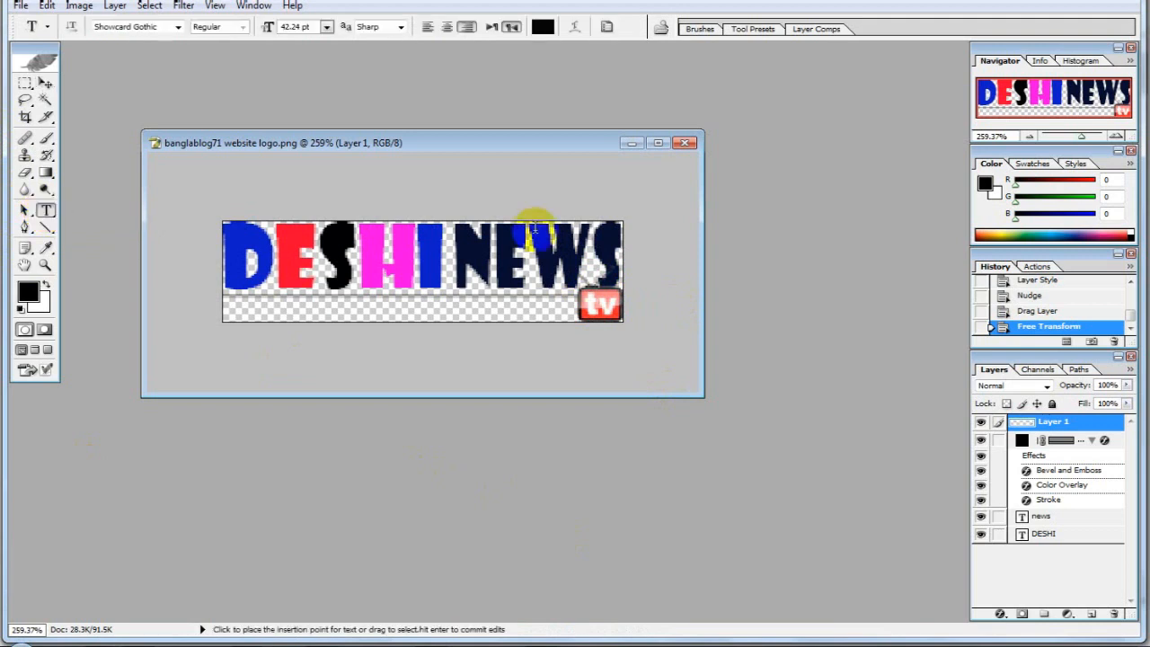
click(260, 312)
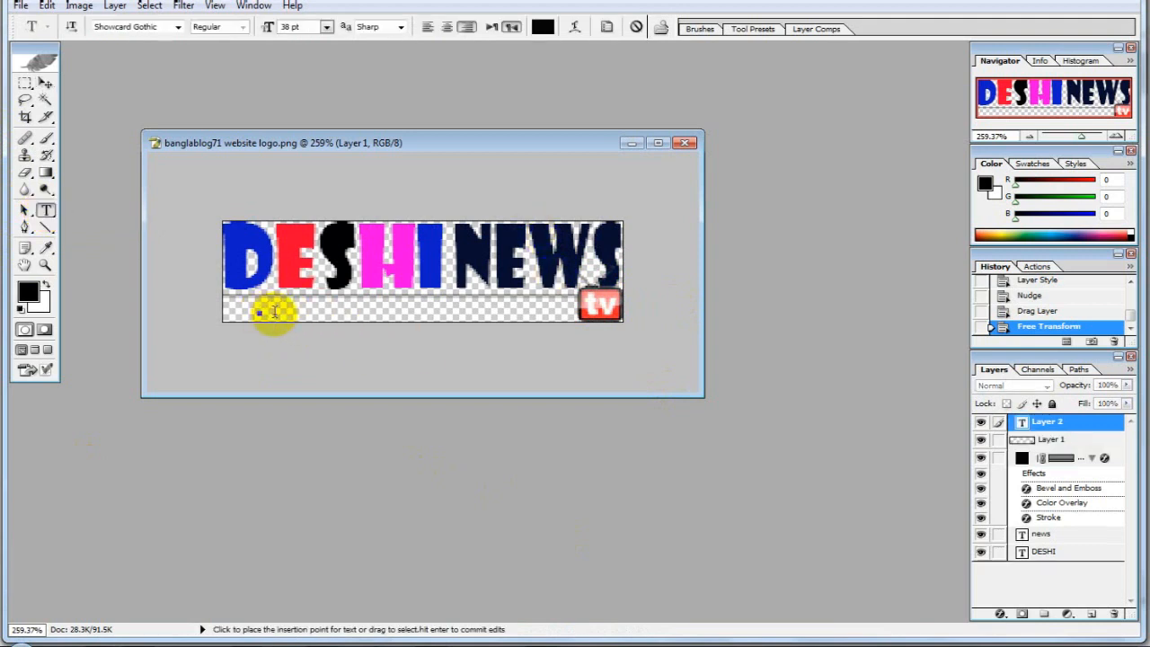
text(N)
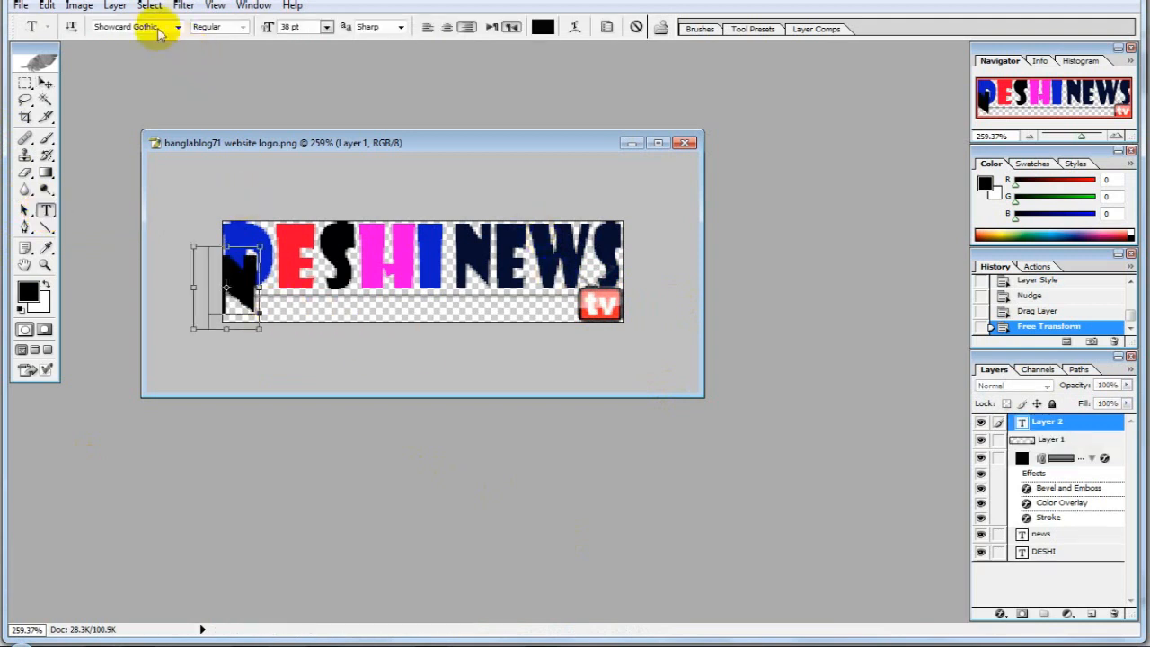
key(ctrl+a)
click(153, 27)
text(I)
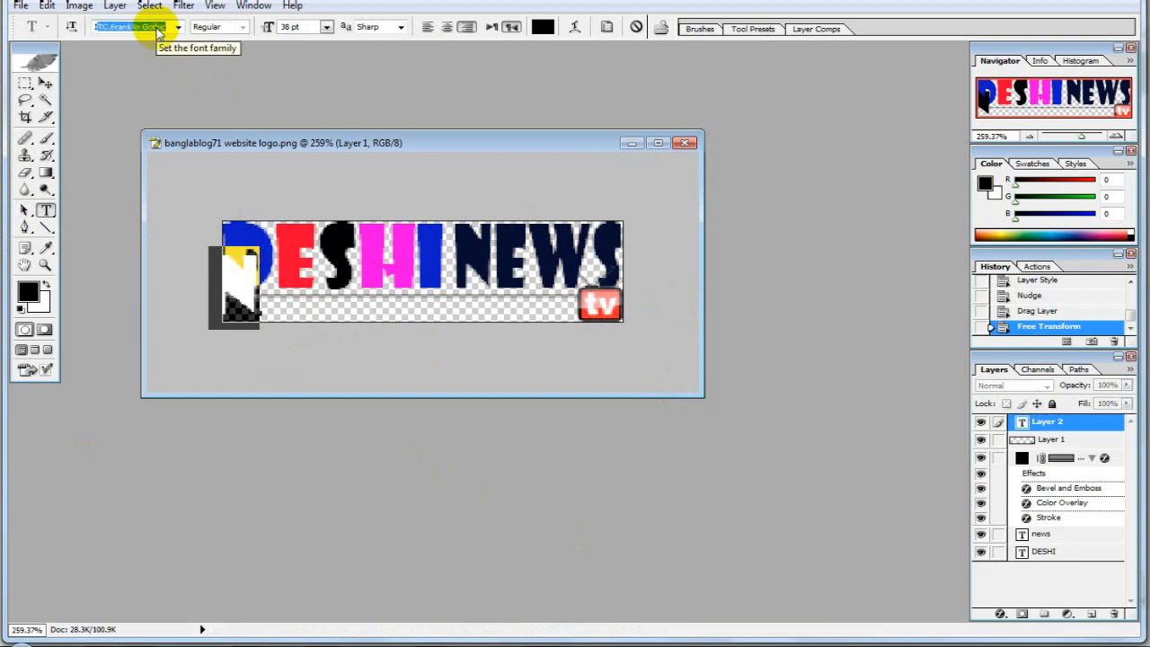
text(mpact)
key(Return)
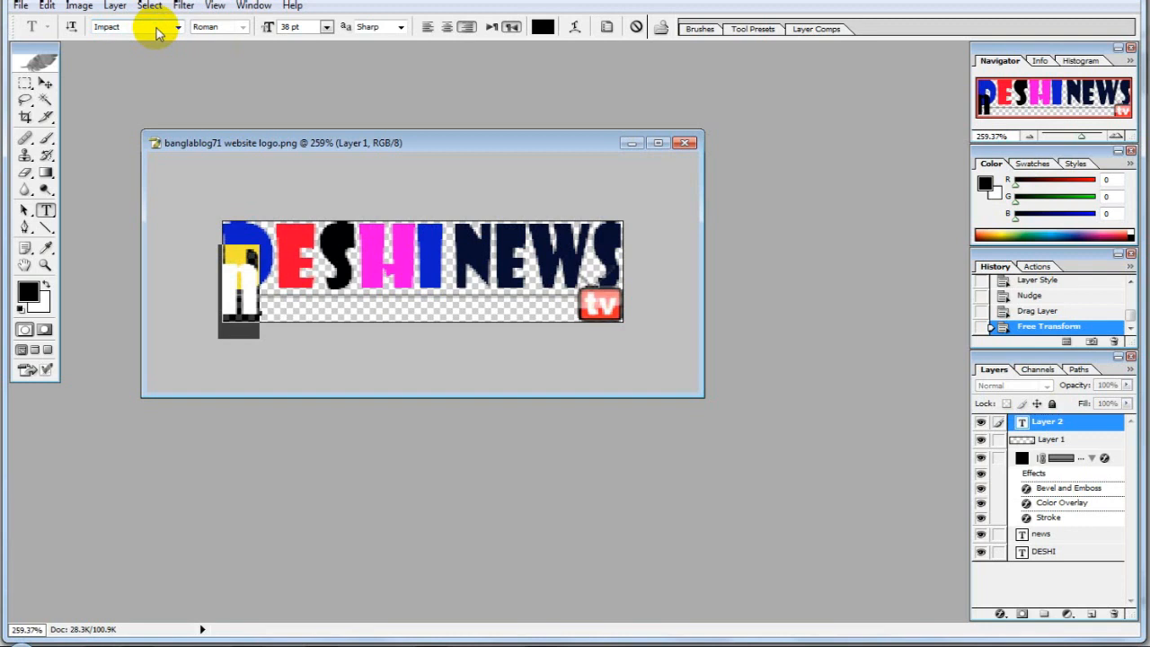
text(Reporte)
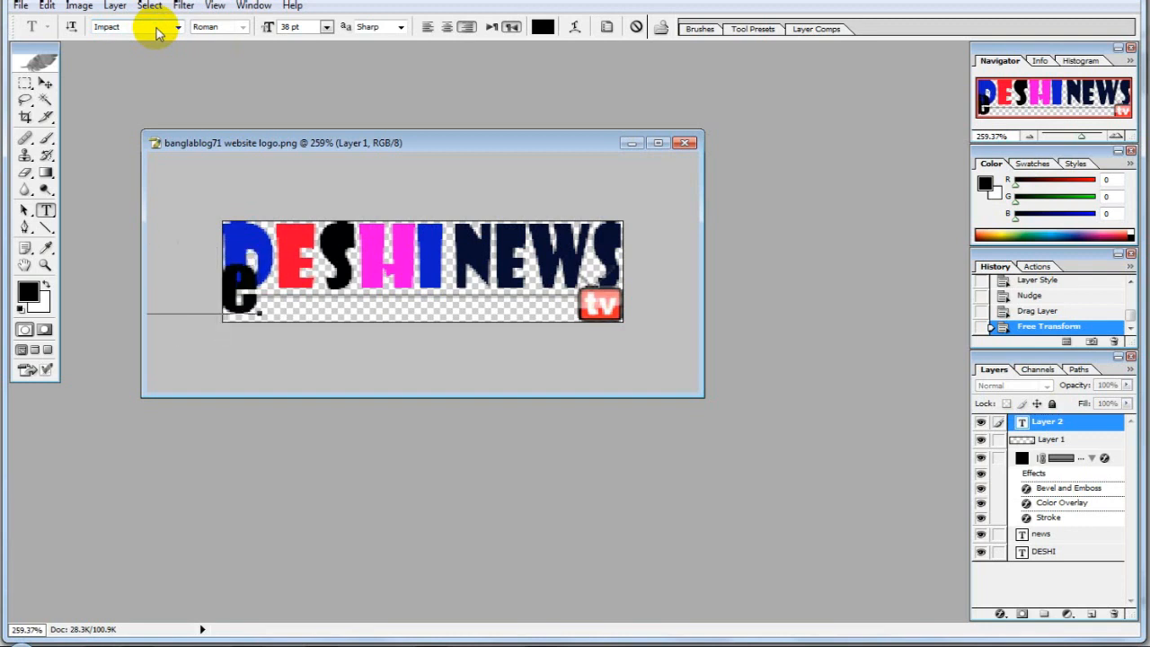
key(ctrl+a)
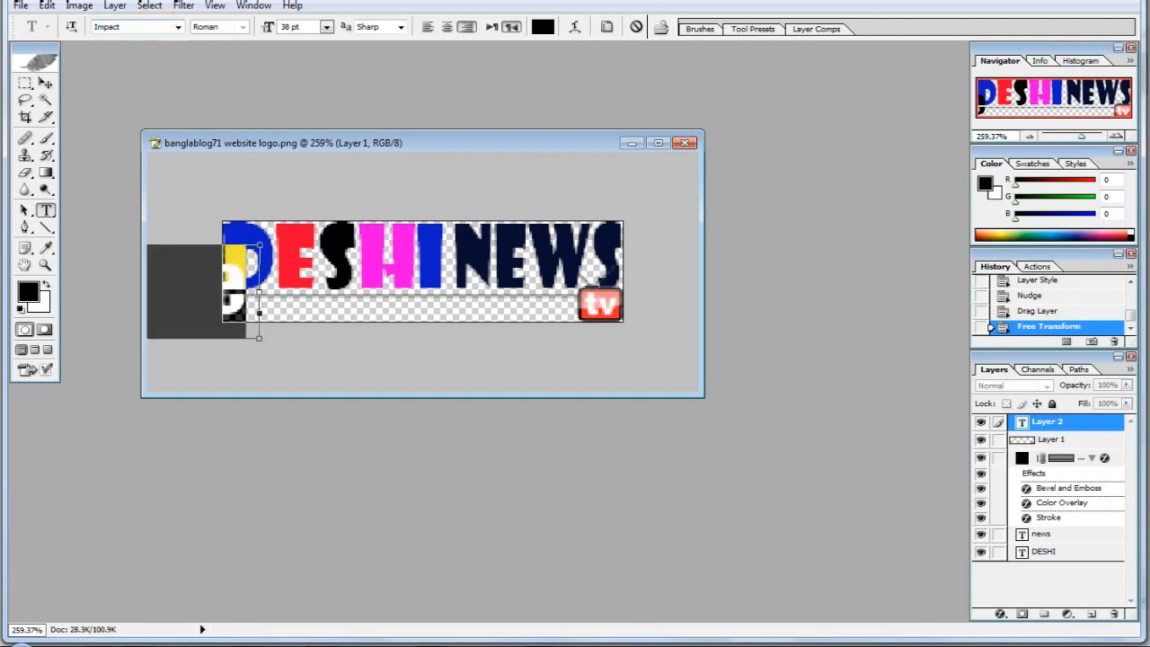
click(428, 26)
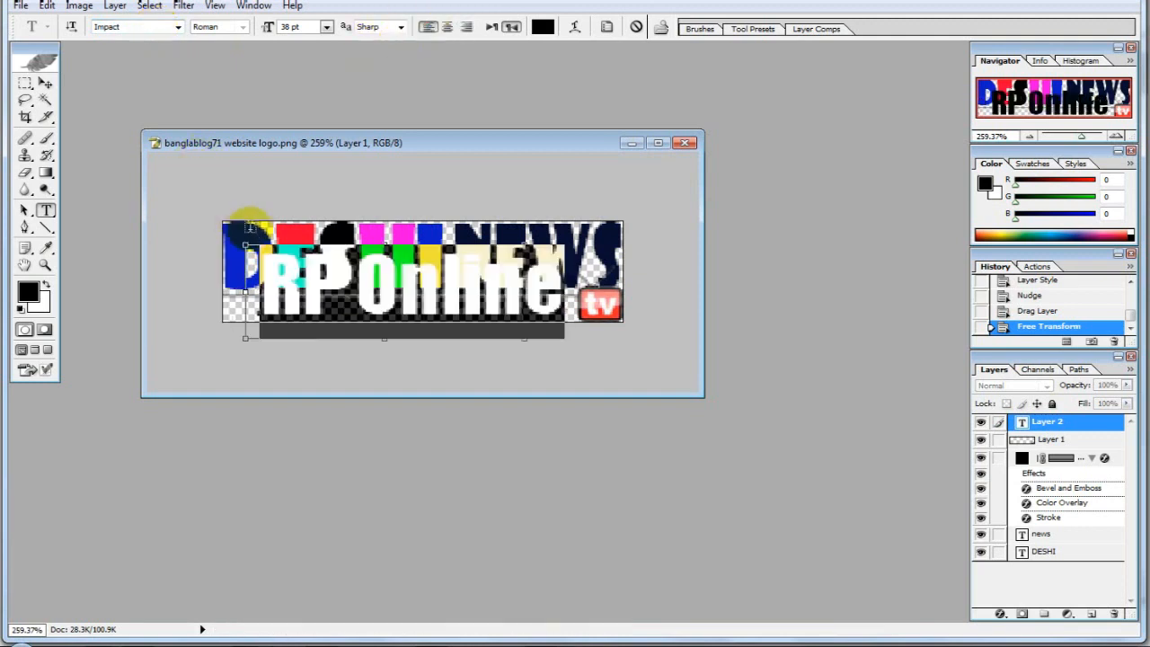
- Reduce the "RP Online" text size to 10 pt
key(ctrl+shift+comma)
key(ctrl+shift+comma)
key(ctrl+shift+comma)
key(ctrl+shift+comma)
key(ctrl+shift+comma)
key(ctrl+shift+comma)
key(ctrl+shift+comma)
key(ctrl+shift+comma)
key(ctrl+shift+comma)
key(ctrl+shift+comma)
key(ctrl+shift+comma)
key(ctrl+shift+comma)
key(ctrl+shift+comma)
key(ctrl+shift+comma)
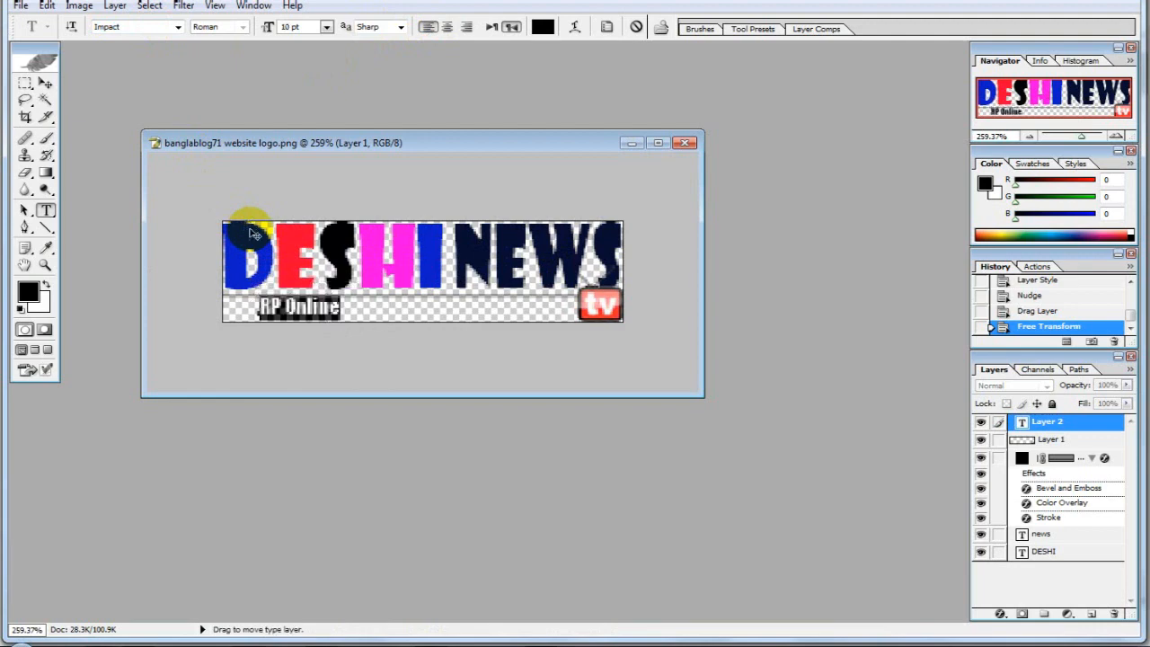
- Move the "RP Online" text to the logo's left edge under the letter D, and nudge it slightly right
click(45, 83)
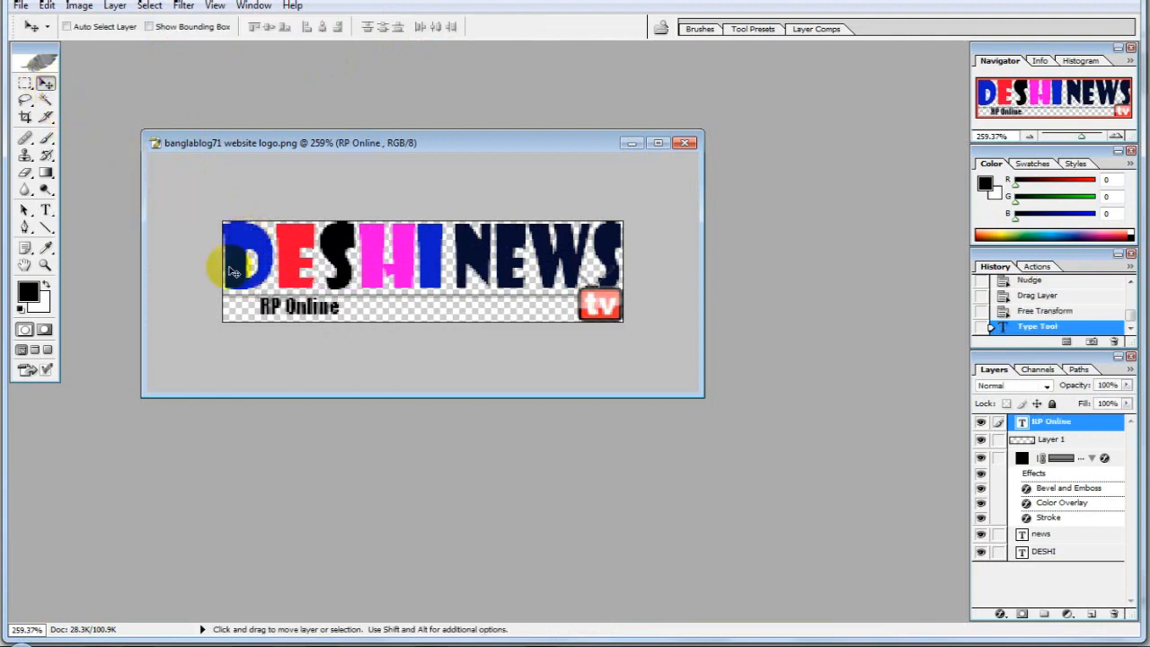
drag(290, 307, 252, 309)
key(ctrl+t)
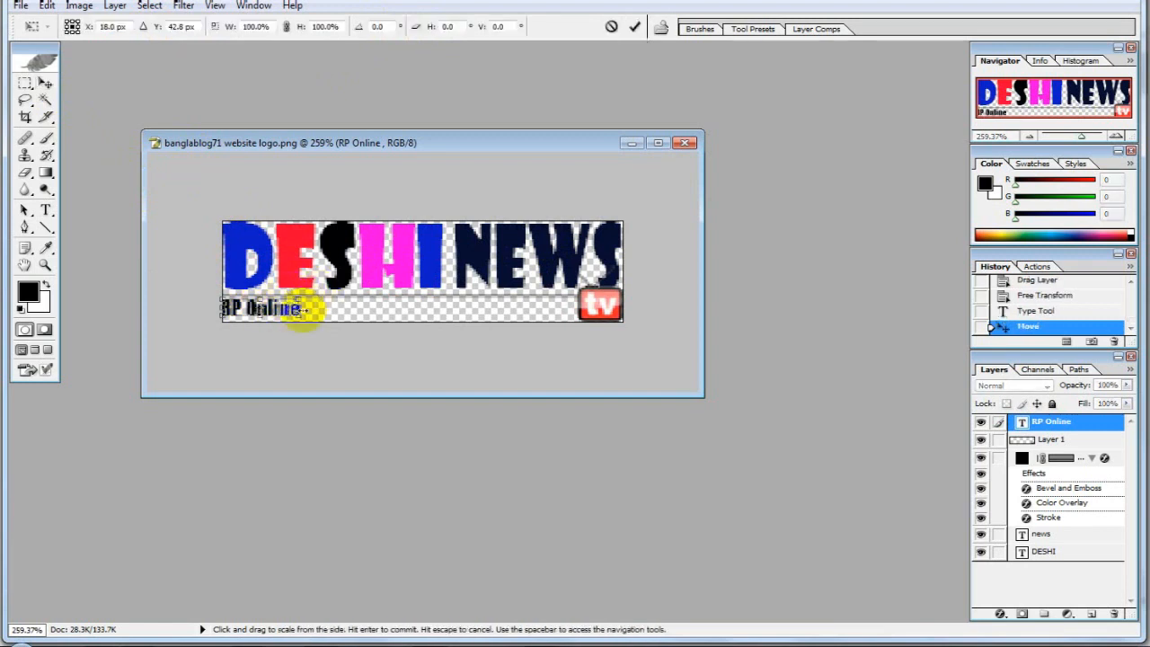
key(Return)
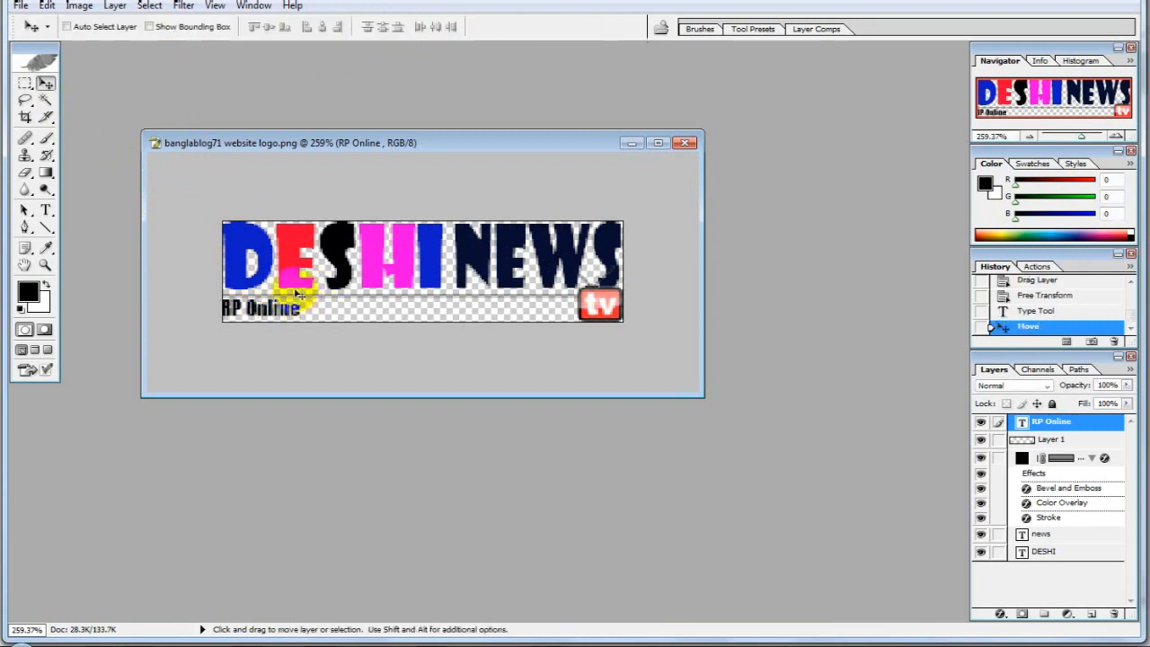
key(Right)
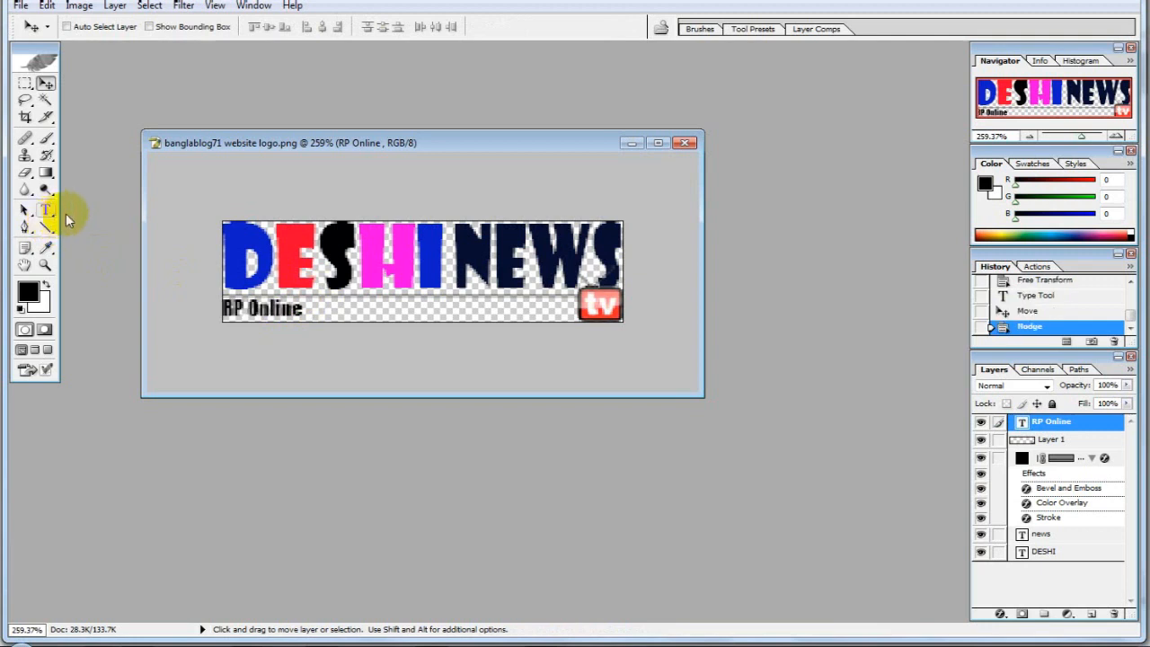
- Enlarge the whole "RP Online" text to 12 pt
click(43, 212)
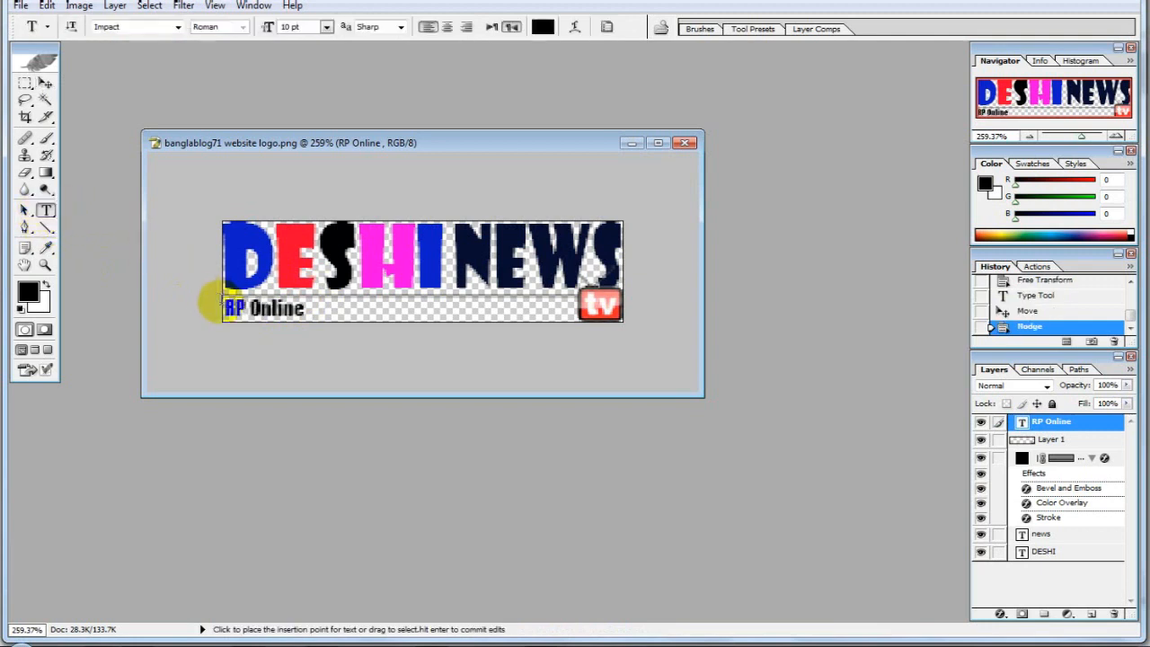
click(262, 310)
key(ctrl+a)
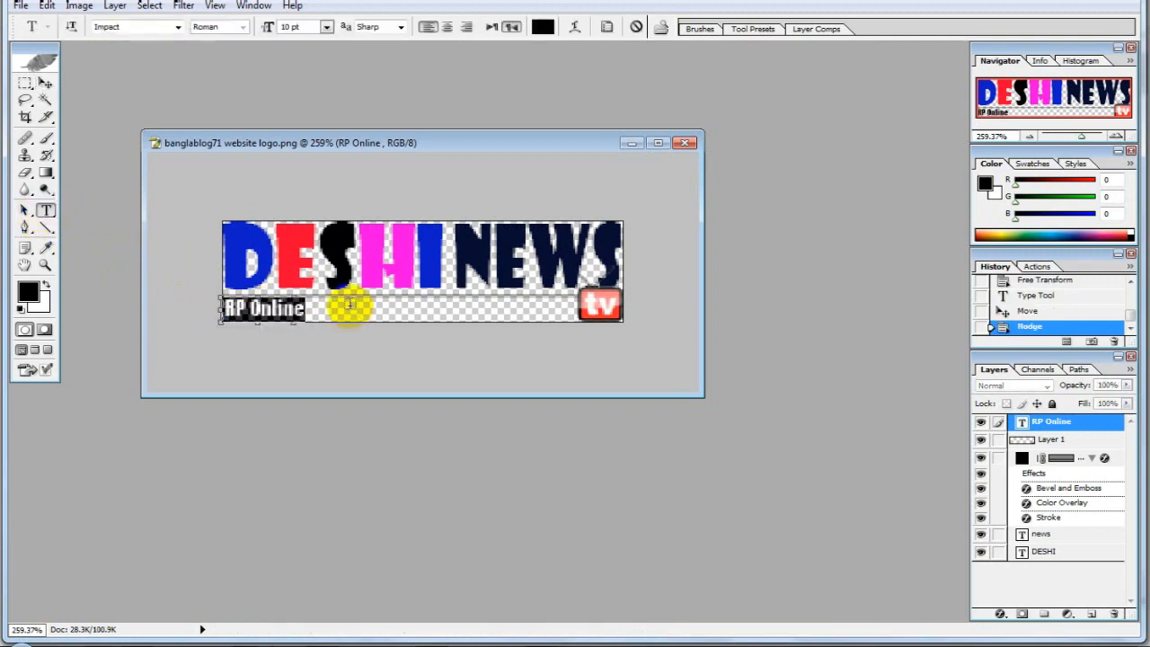
key(ctrl+shift+period)
key(ctrl+shift+period)
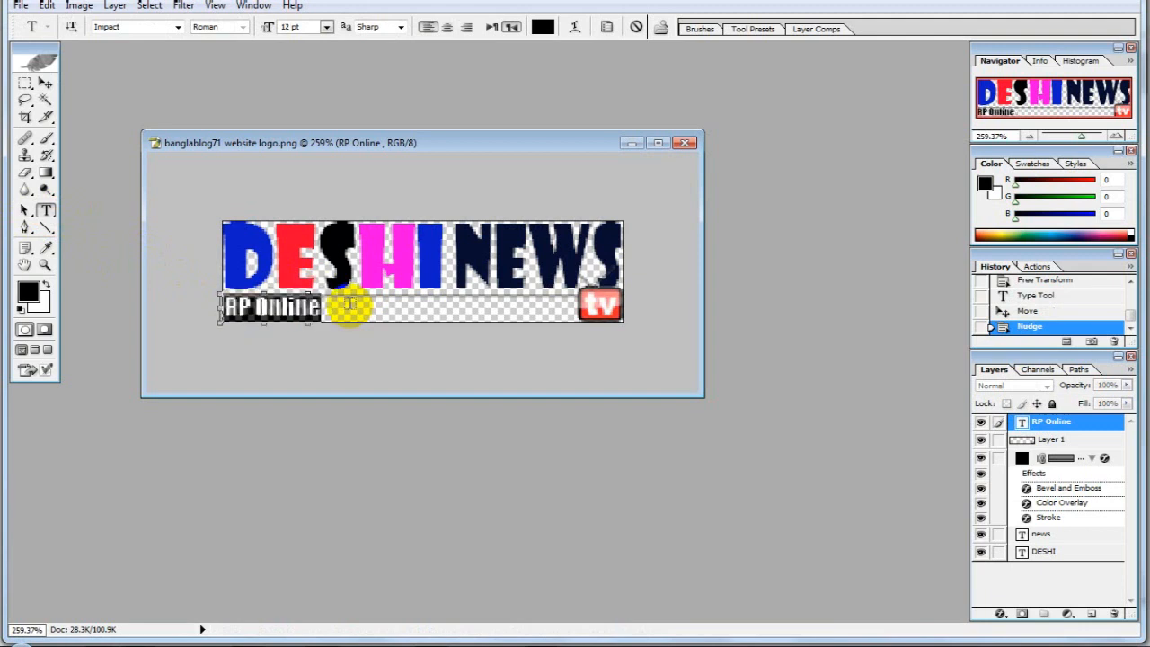
- Extend the tagline to read "!!! RP Online News Portal LIVE"
click(283, 303)
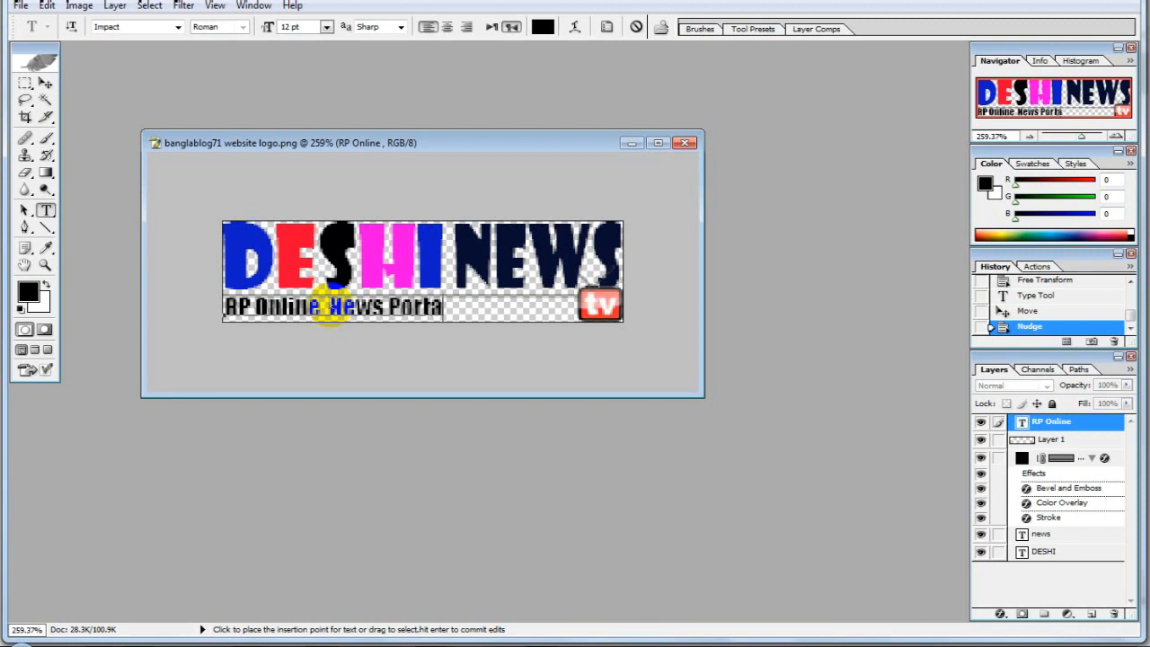
text(IVE)
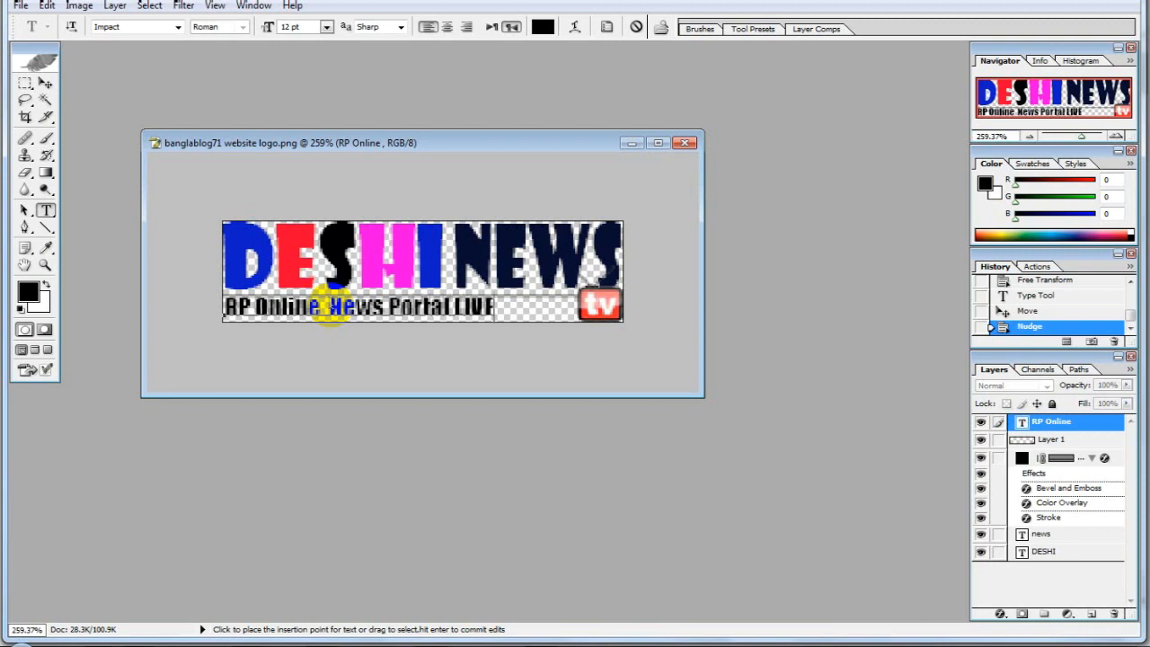
key(Home)
text(!!!)
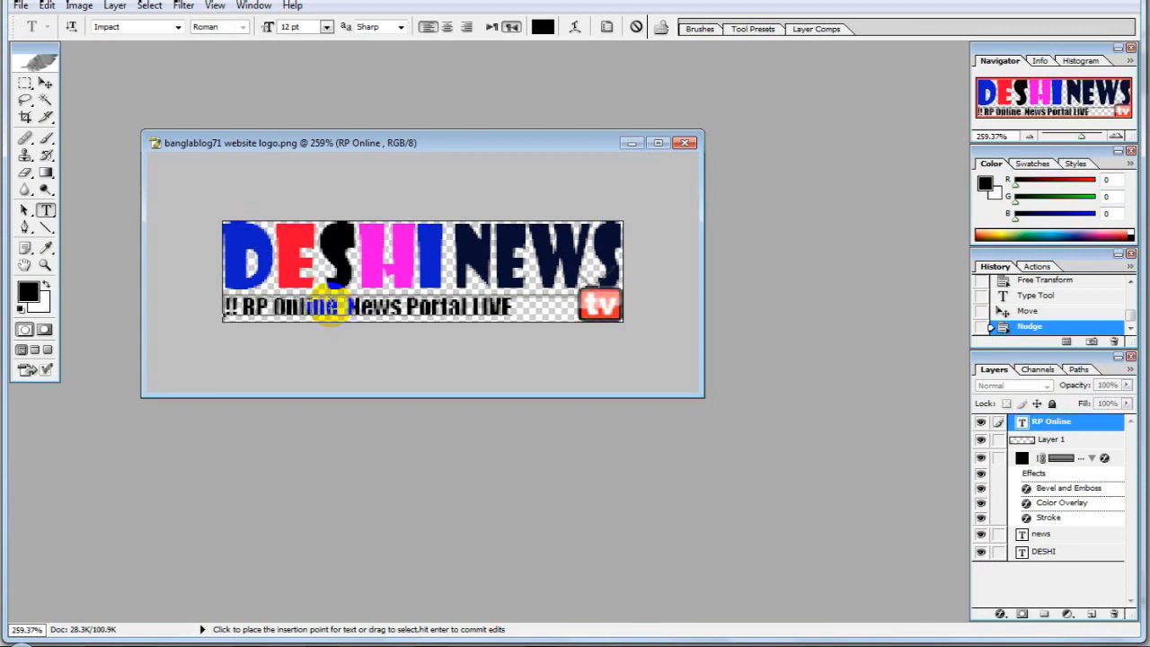
key(ctrl)
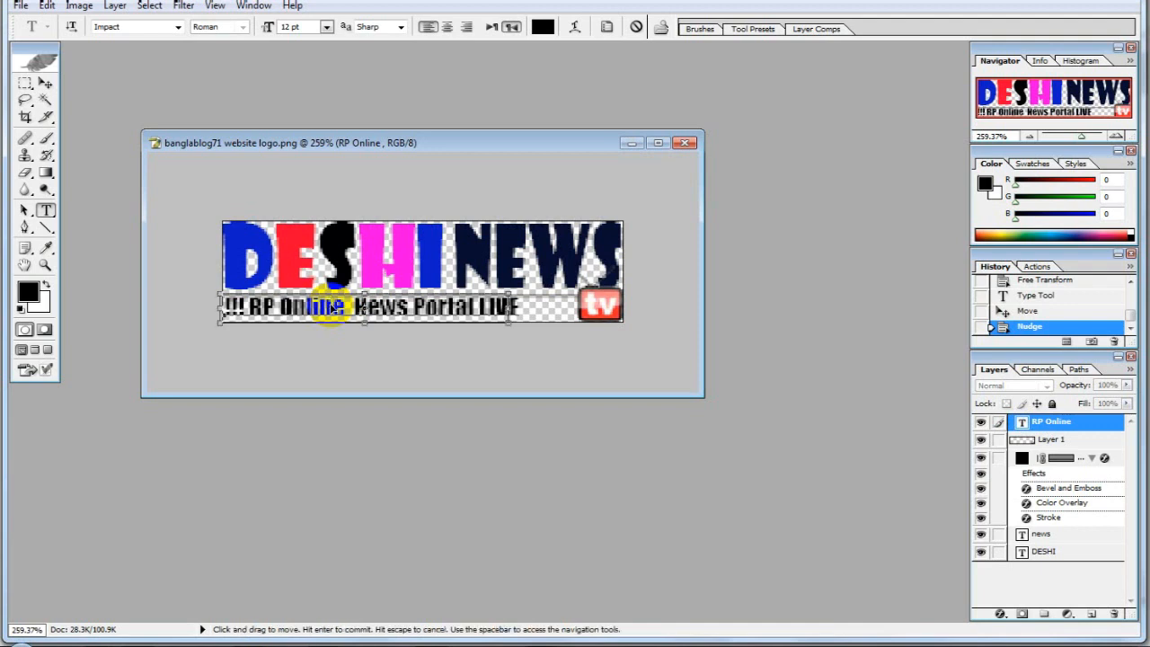
- Replace the entire tagline text with "RP Online News Portal LINE"
key(ctrl+a)
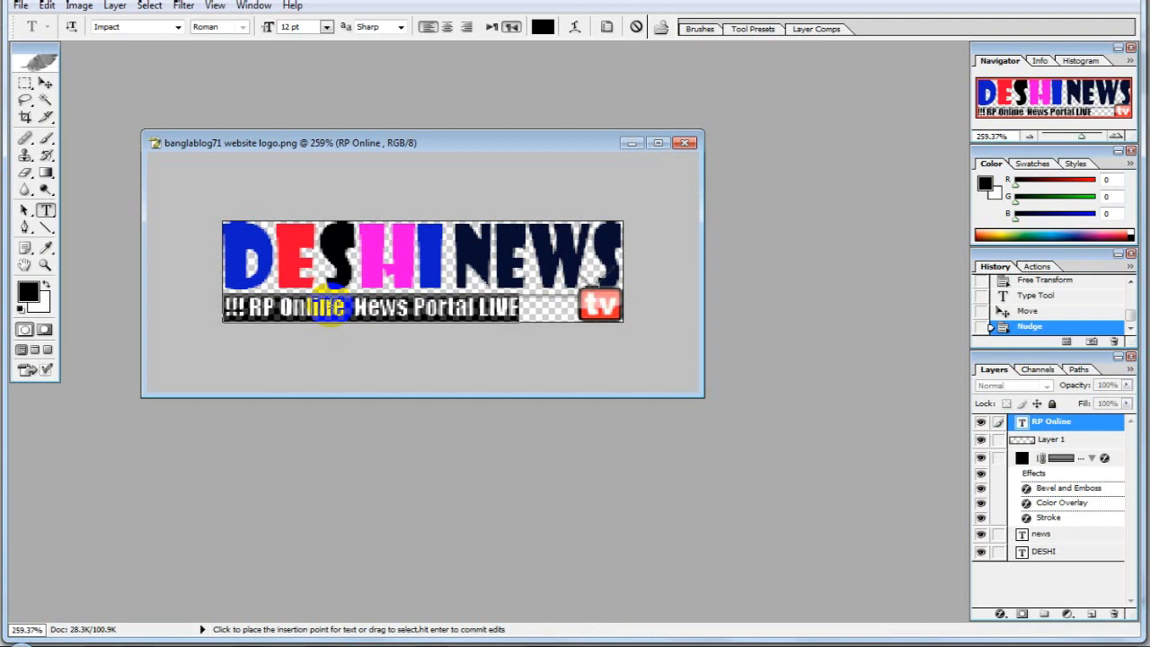
key(ctrl+z)
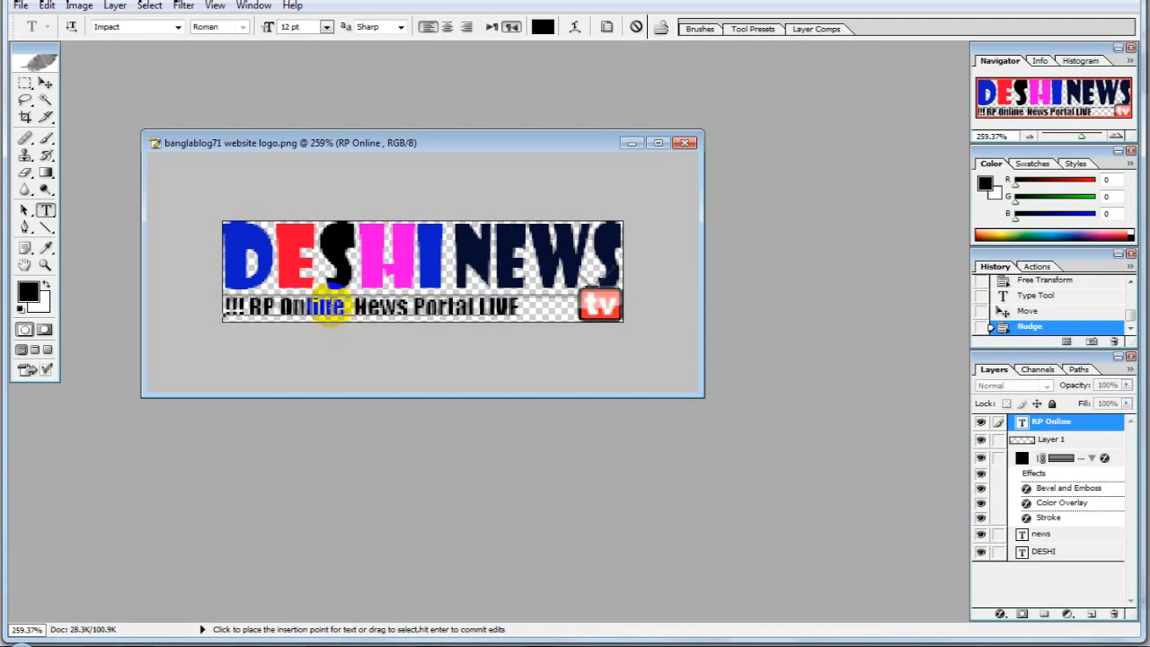
key(ctrl+a)
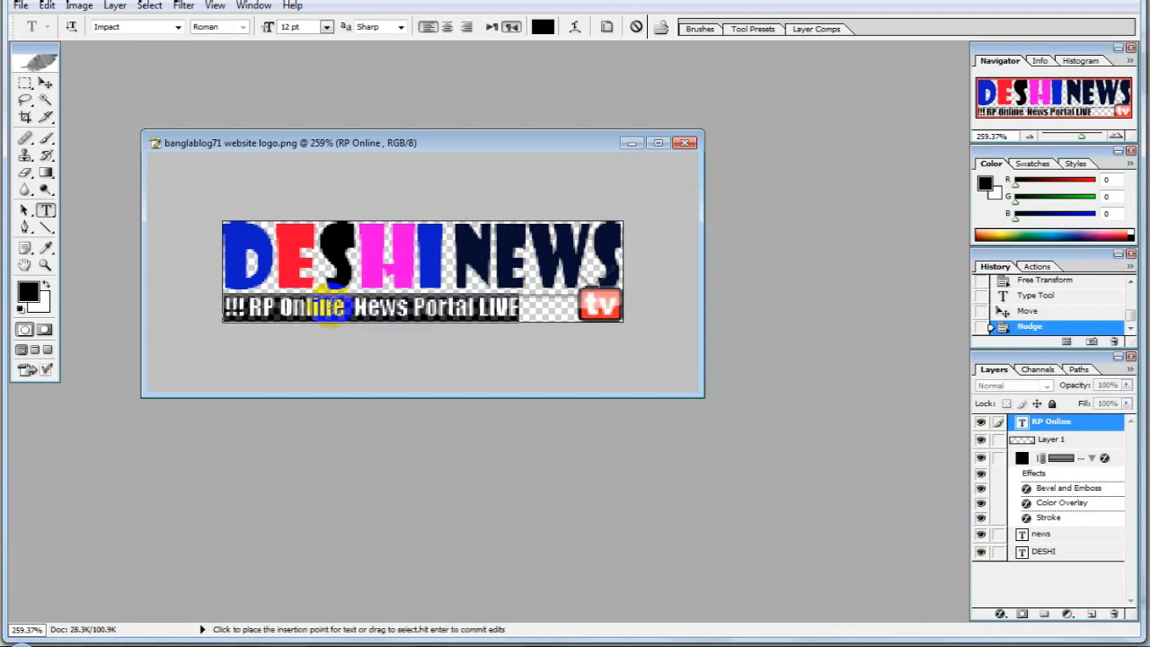
text(RP On)
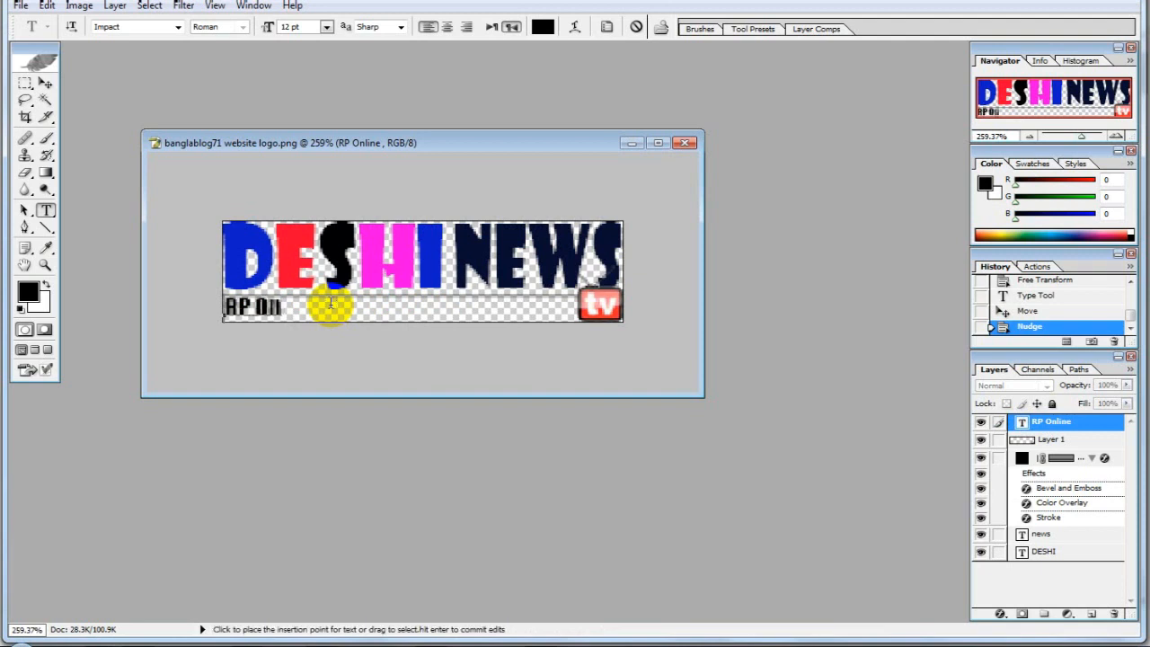
text(line News Portal LINE)
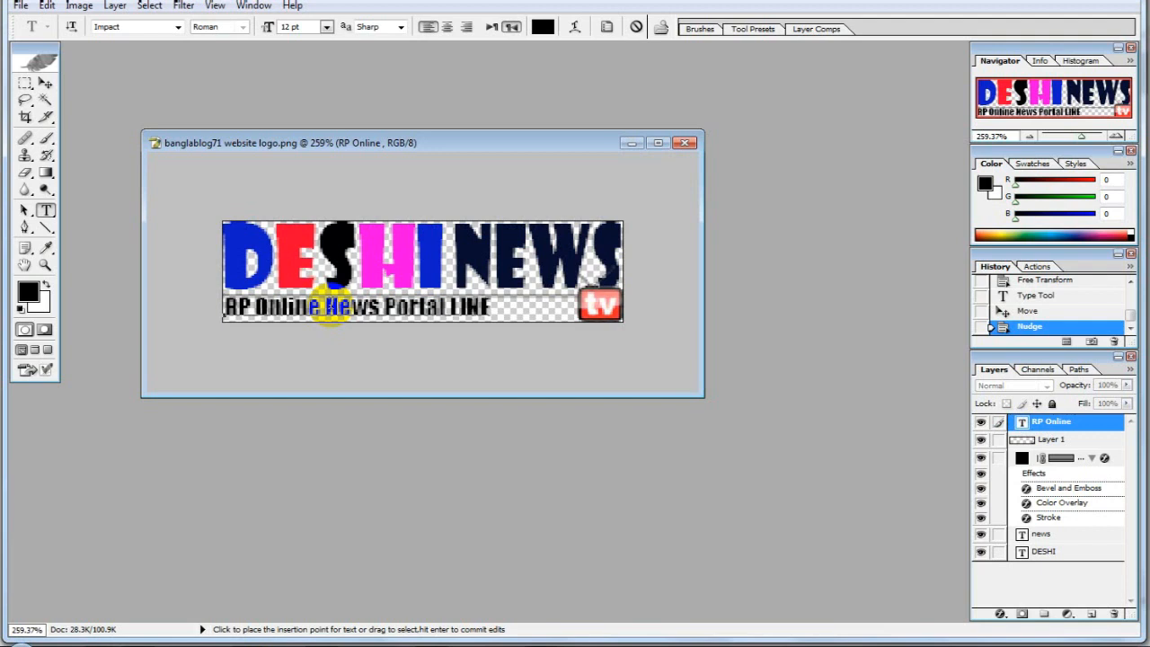
- Stretch the tagline horizontally to 130% width so it reaches the TV image, and nudge it slightly down
click(45, 83)
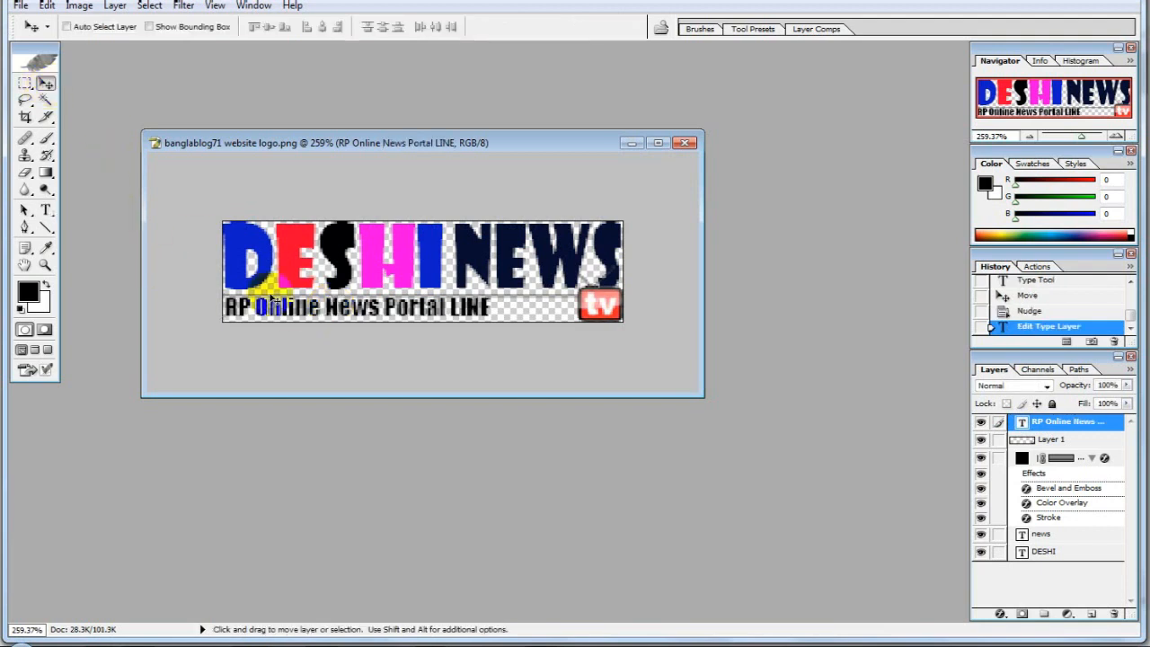
key(ctrl+t)
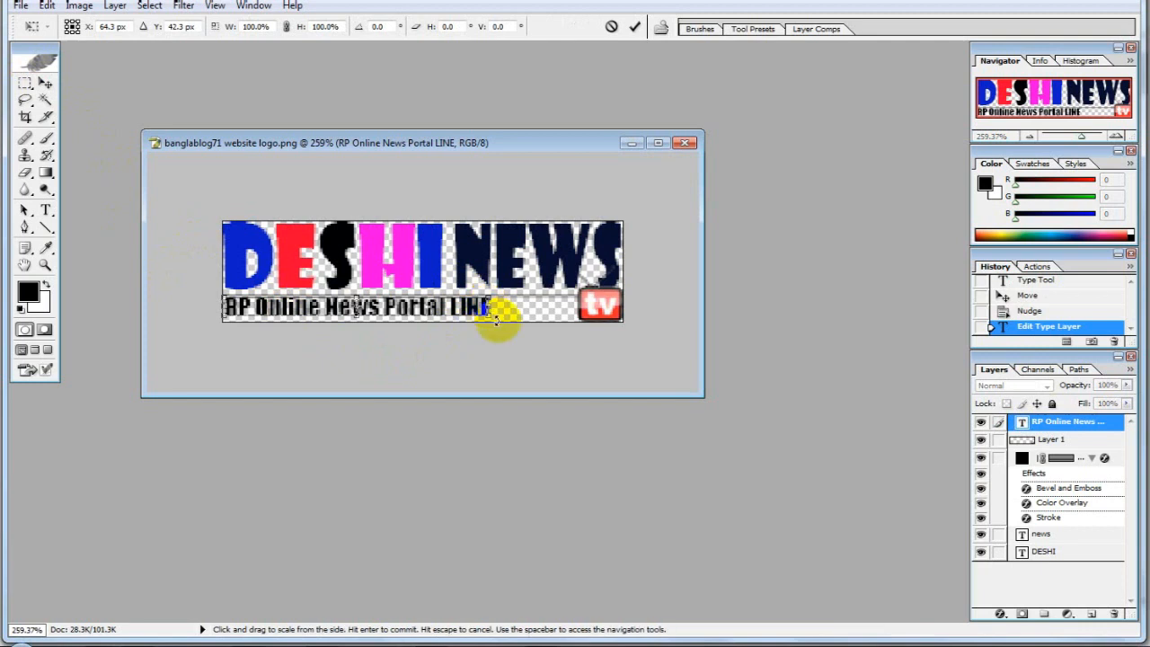
drag(492, 307, 569, 312)
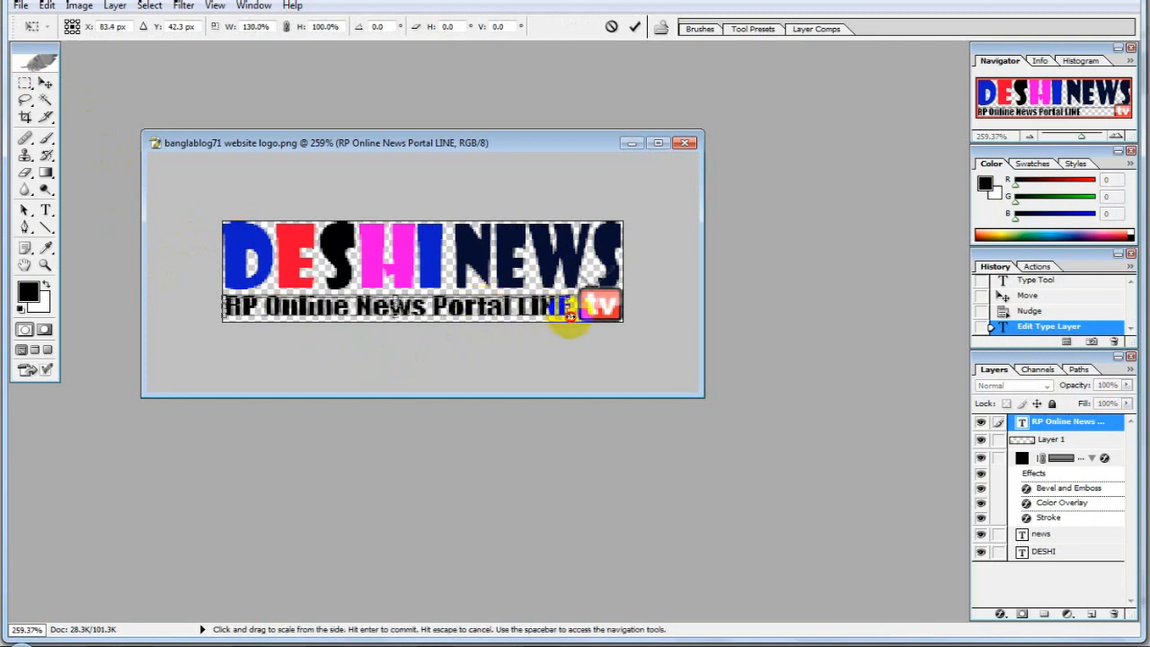
key(Return)
key(Down)
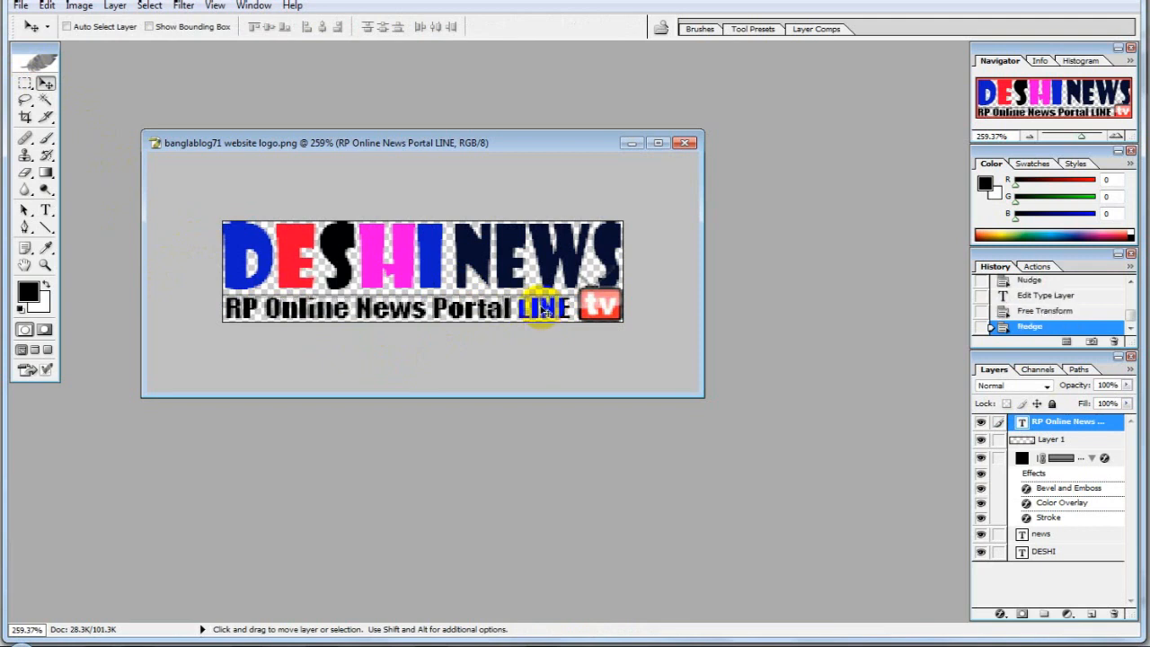
- Correct the last word of the tagline from "LINE" to "LIVE"
click(46, 209)
click(521, 308)
key(ctrl+a)
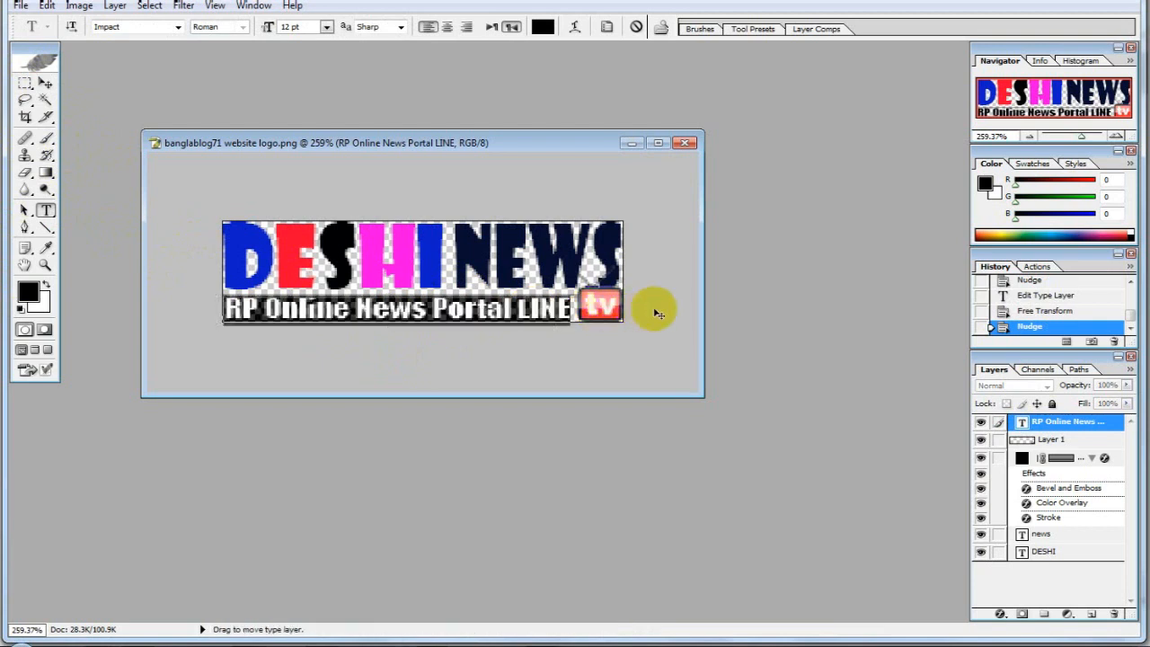
click(545, 308)
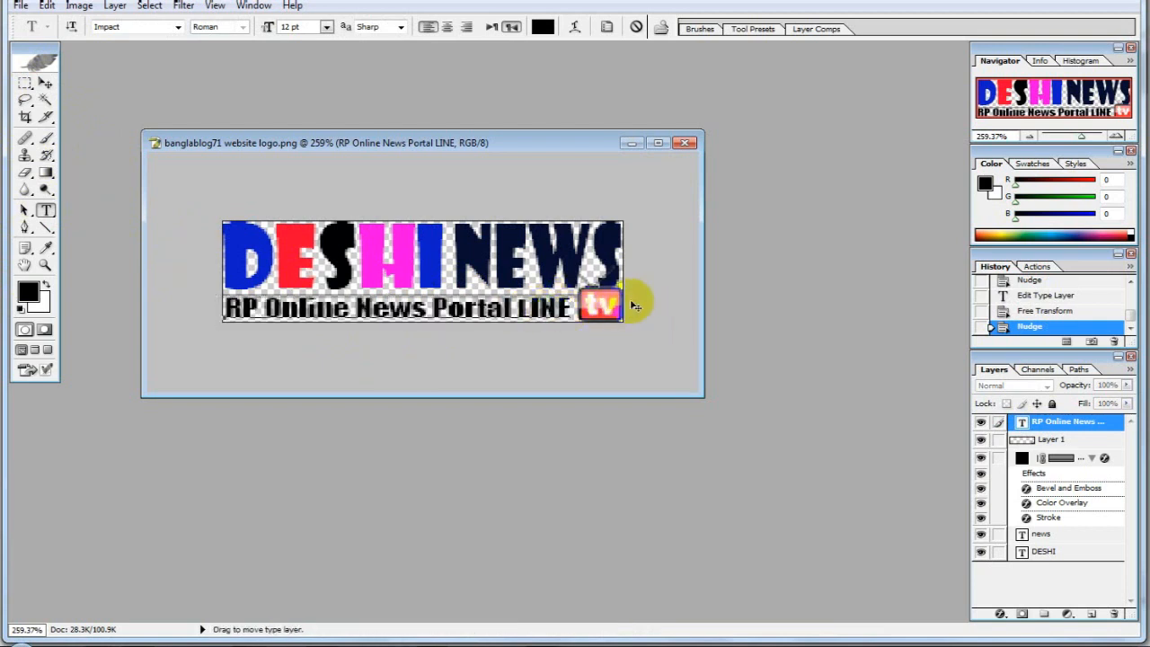
key(BackSpace)
text(V)
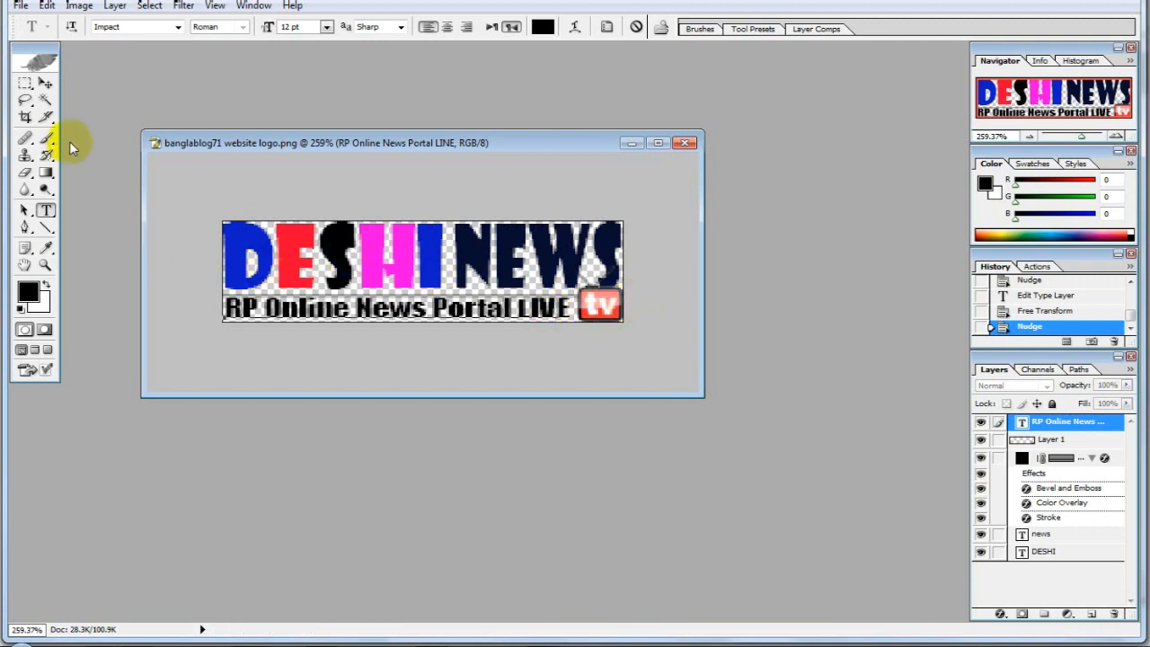
click(47, 83)
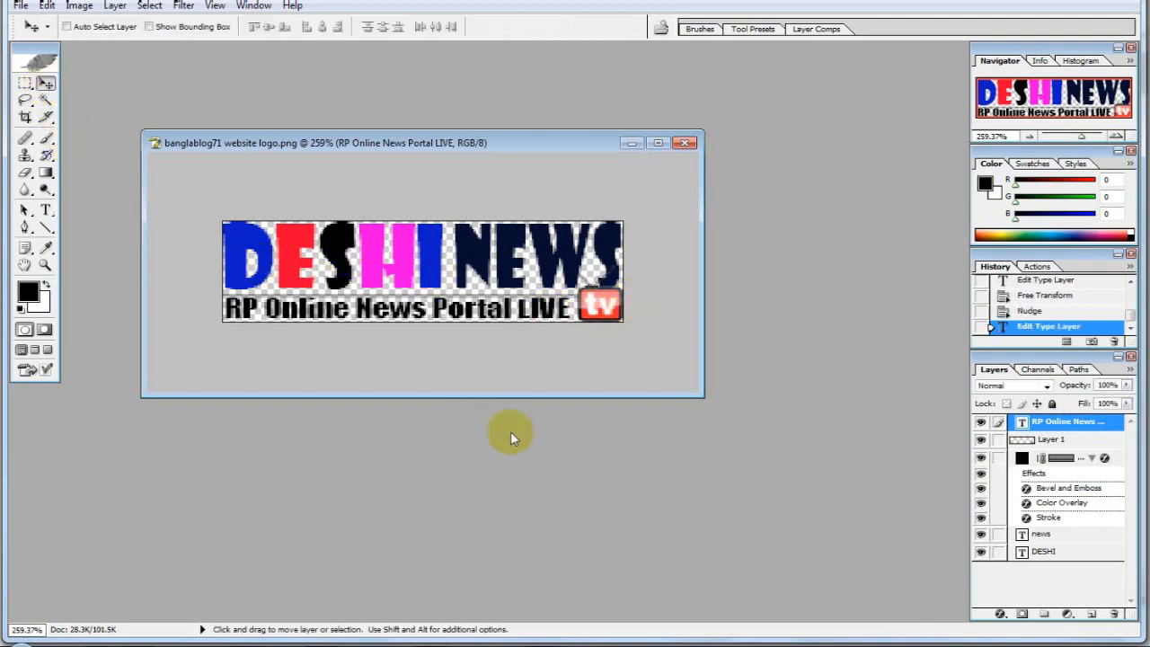
- Recolor the entire "RP Online News Portal LIVE" tagline bright green (#29F907)
click(46, 209)
click(386, 315)
key(ctrl+a)
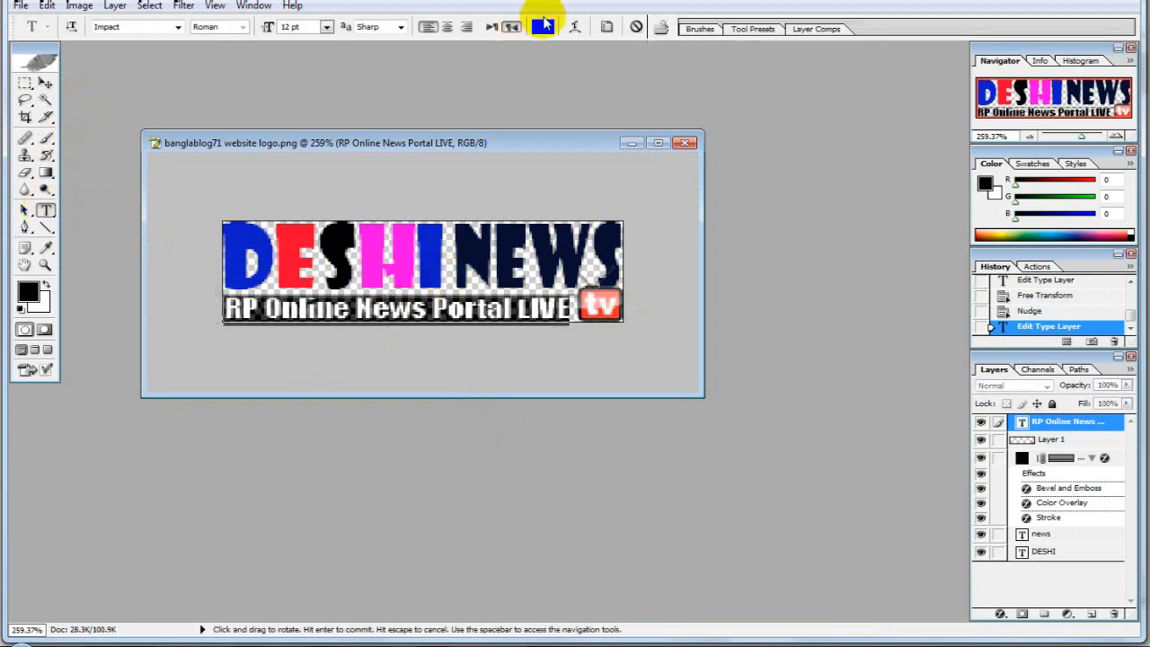
click(543, 26)
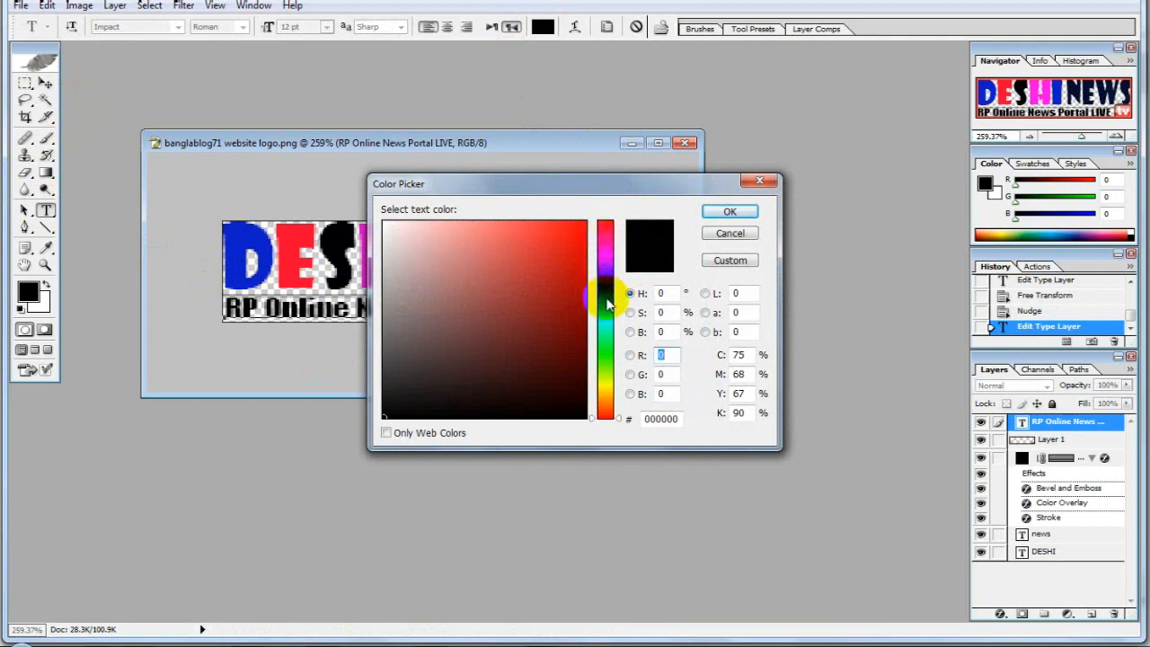
click(605, 358)
click(581, 225)
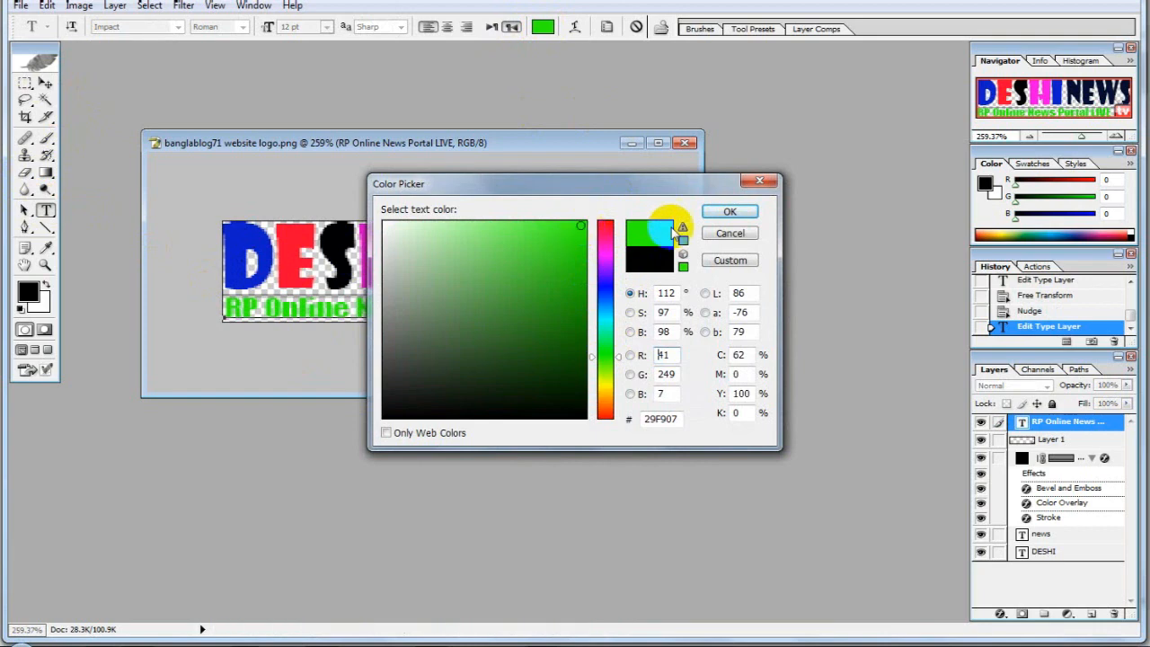
click(730, 212)
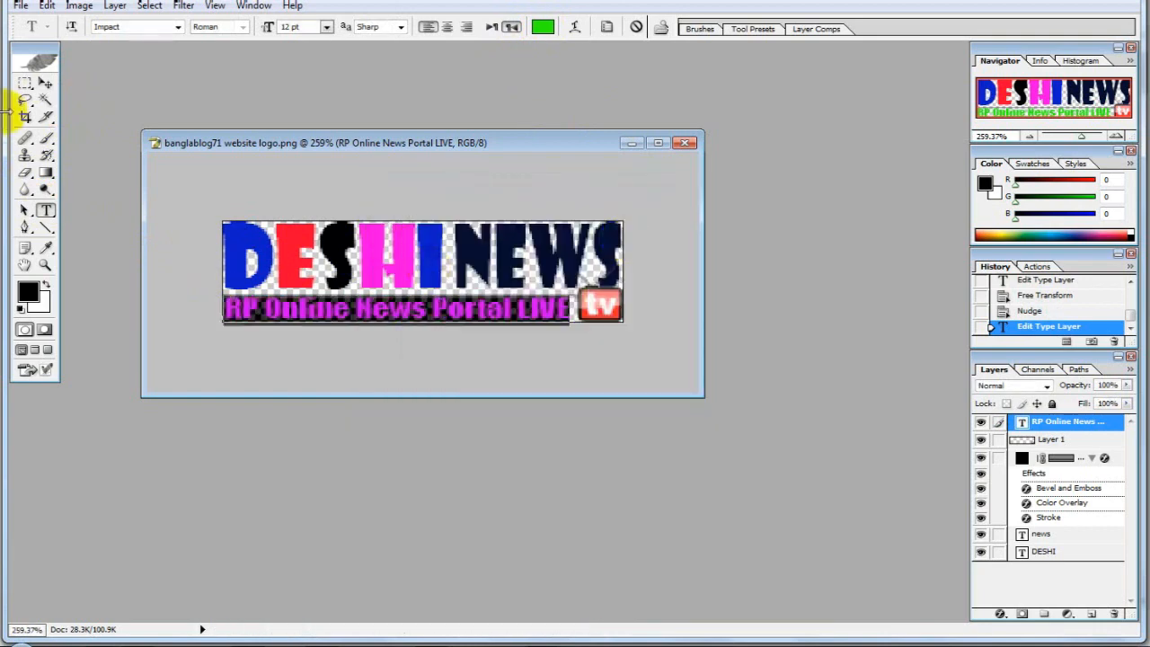
click(45, 83)
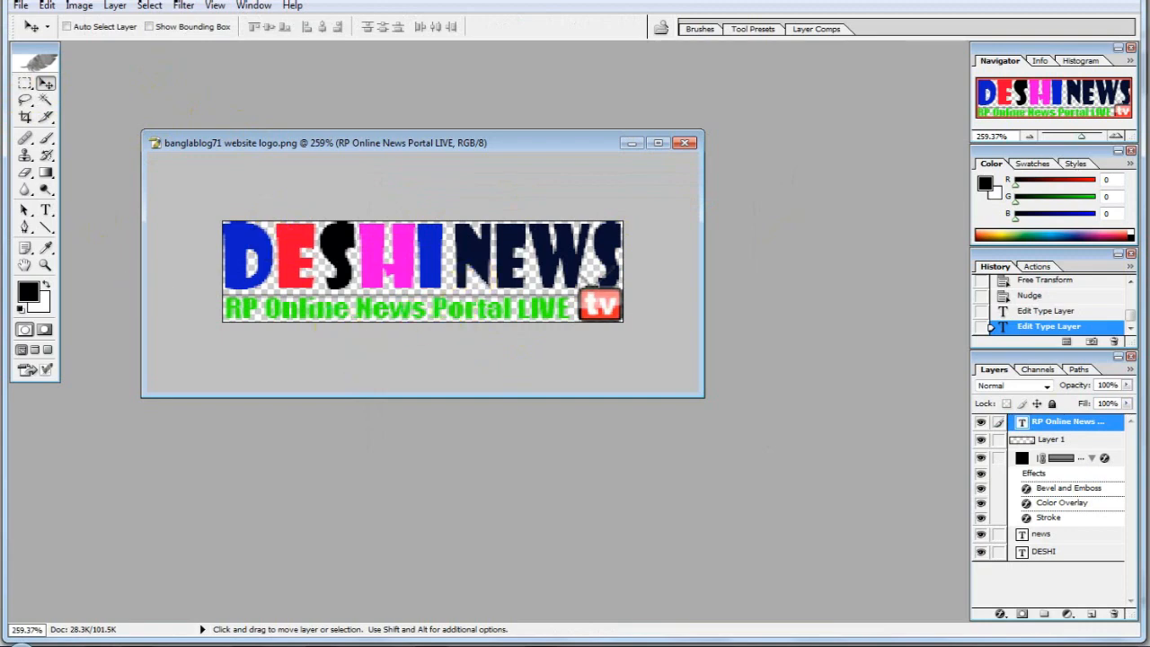
- Save a non-interlaced PNG copy as "banglablog71 website logo.png" in the del folder, replacing the existing file, and switch to that folder's window
click(20, 6)
click(63, 188)
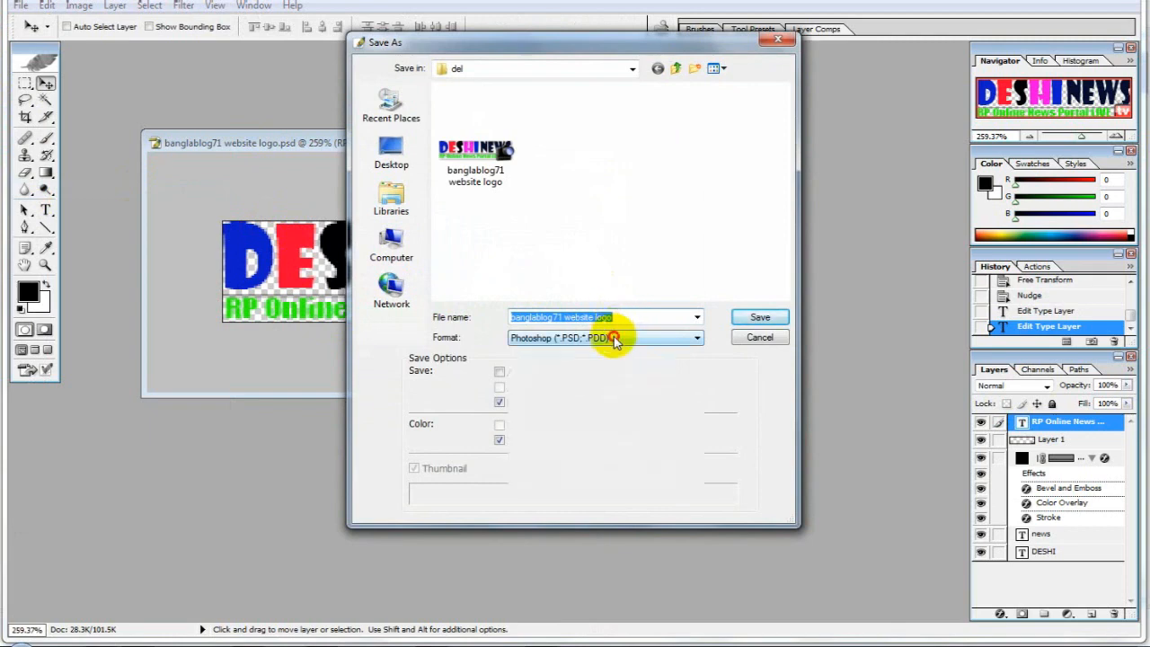
click(614, 339)
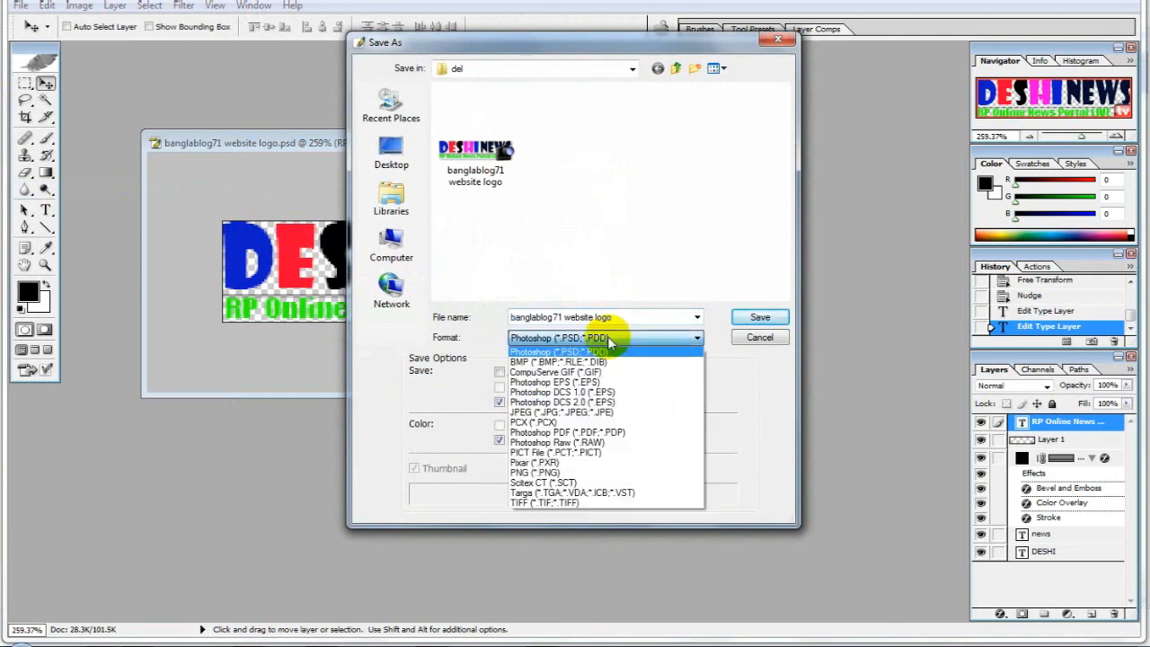
click(583, 474)
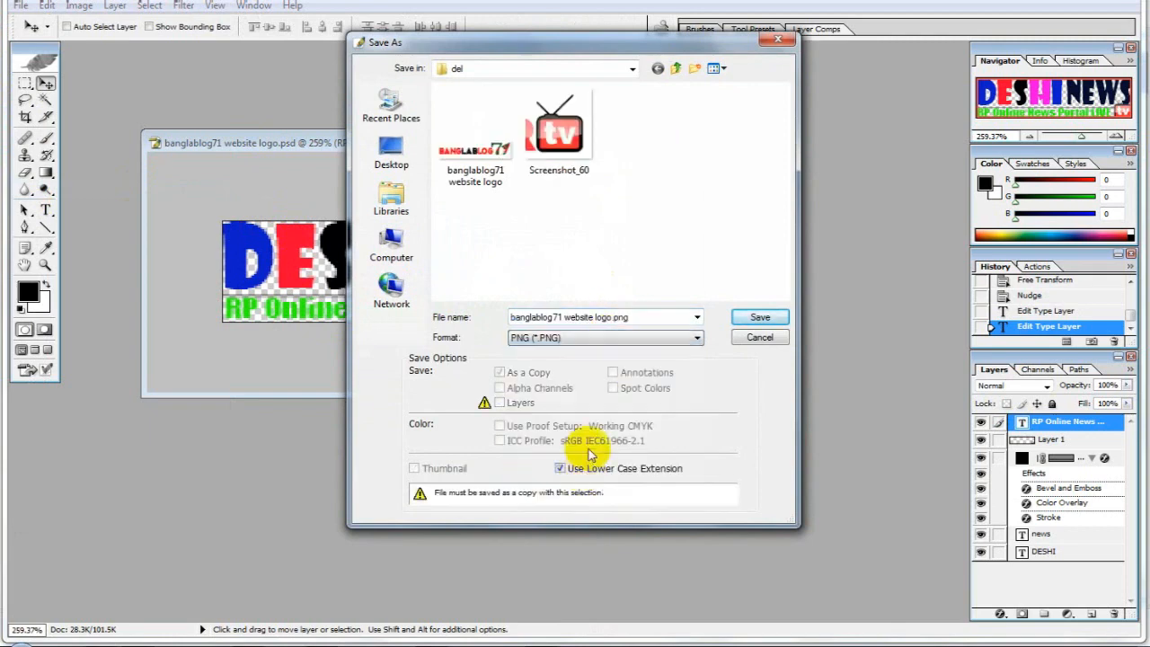
click(745, 317)
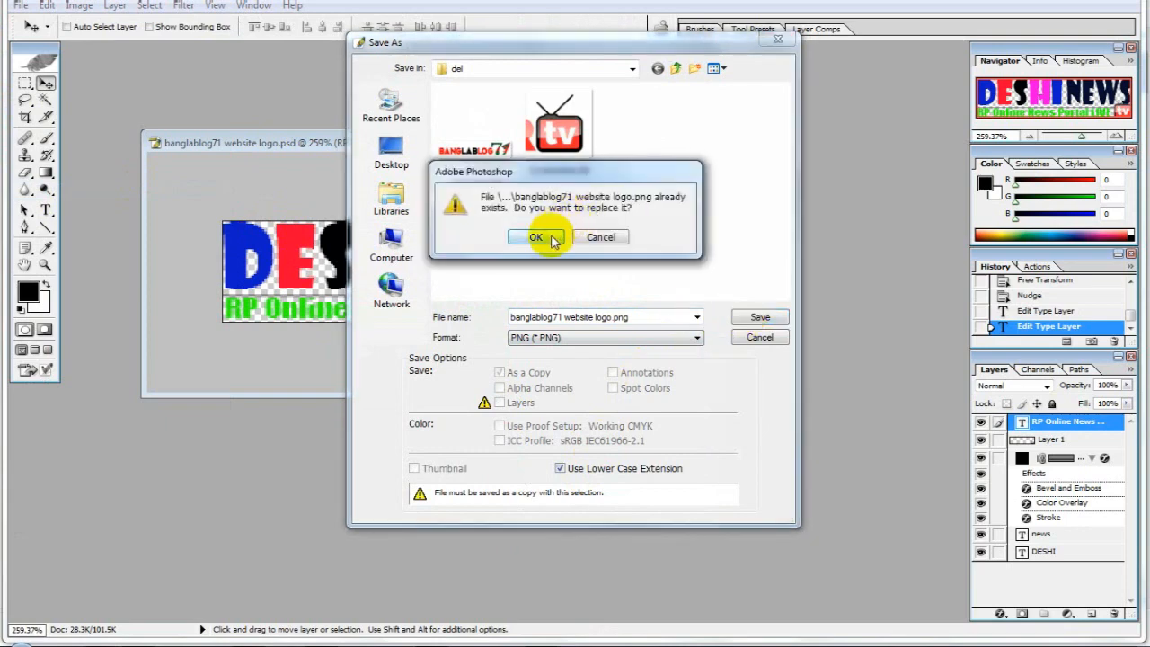
click(535, 237)
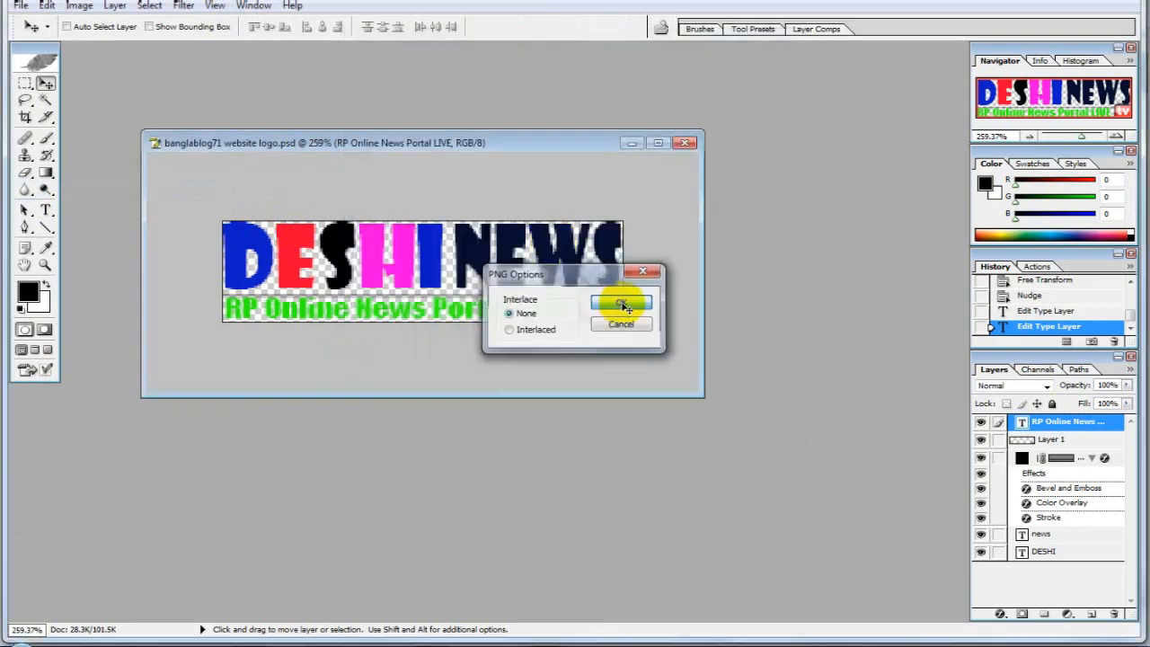
click(622, 305)
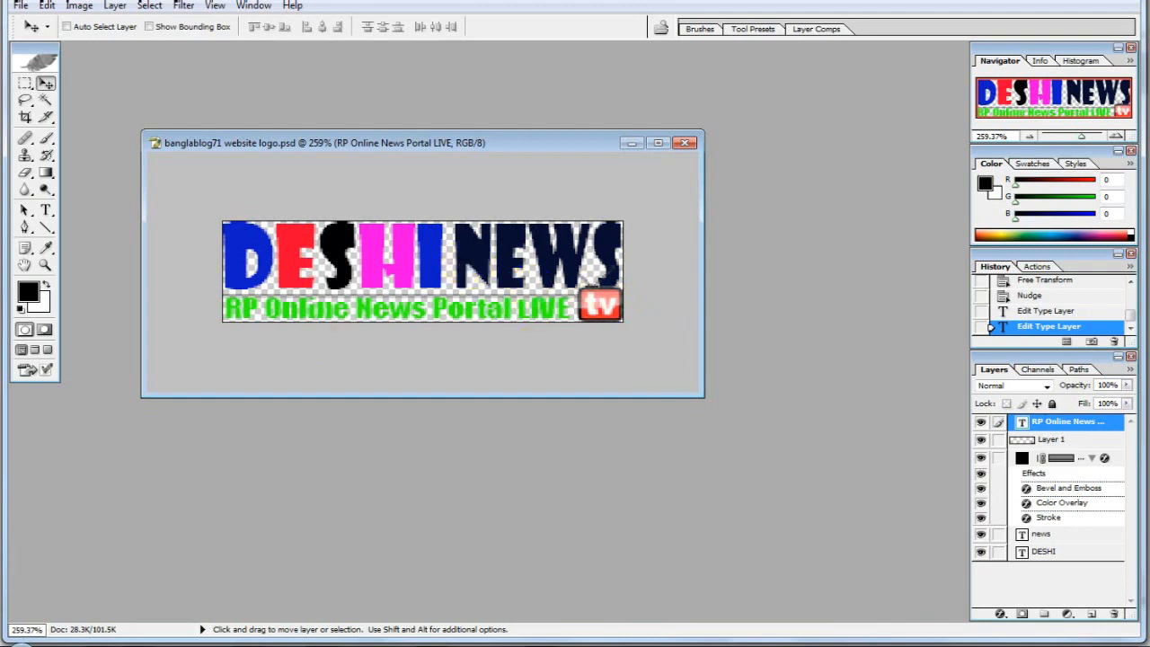
key(alt+Tab)
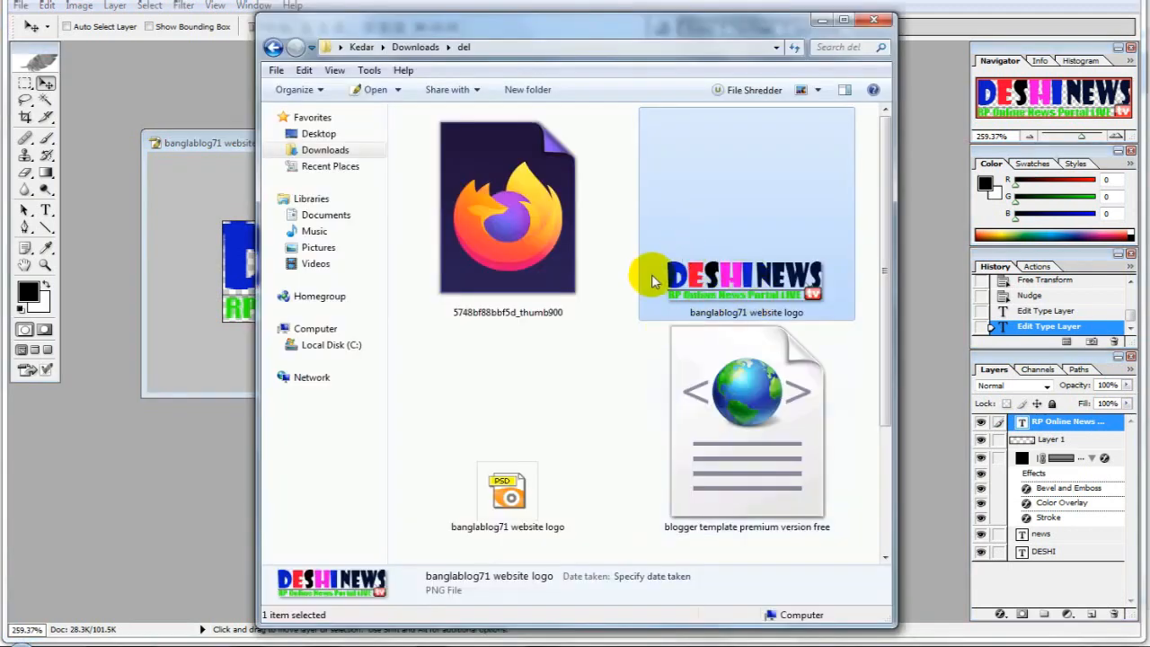